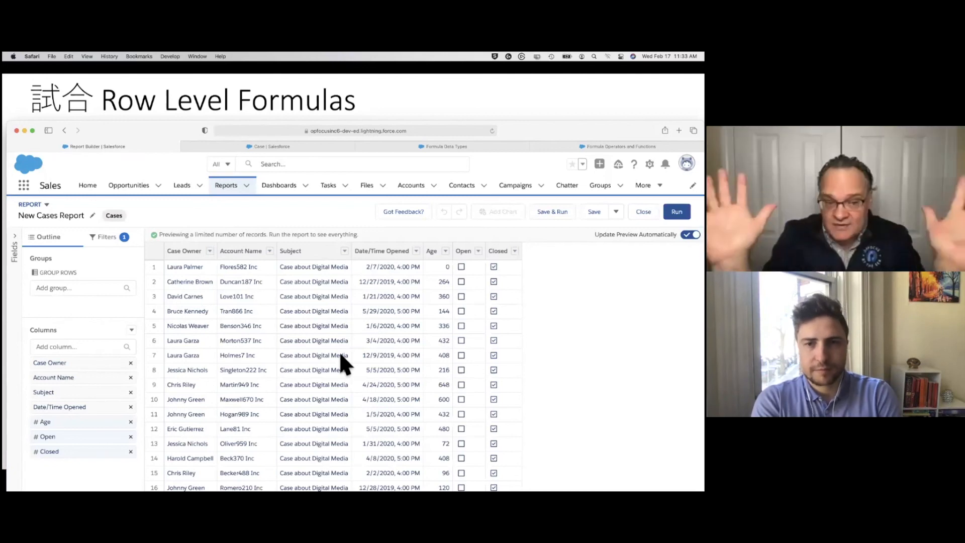
# Add a row-level formula column named Owner Priority to the cases report, with Text as its output type
pyautogui.click(132, 330)
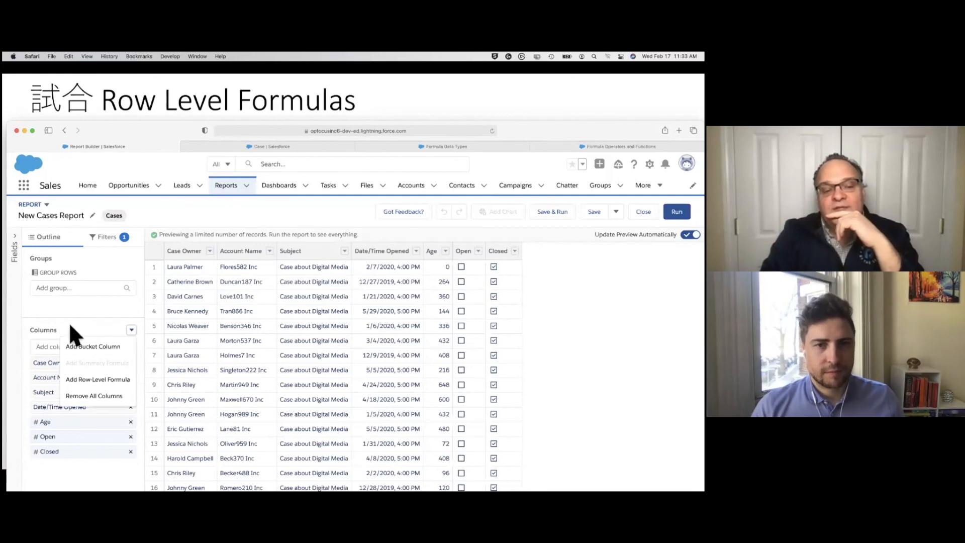
pyautogui.click(118, 383)
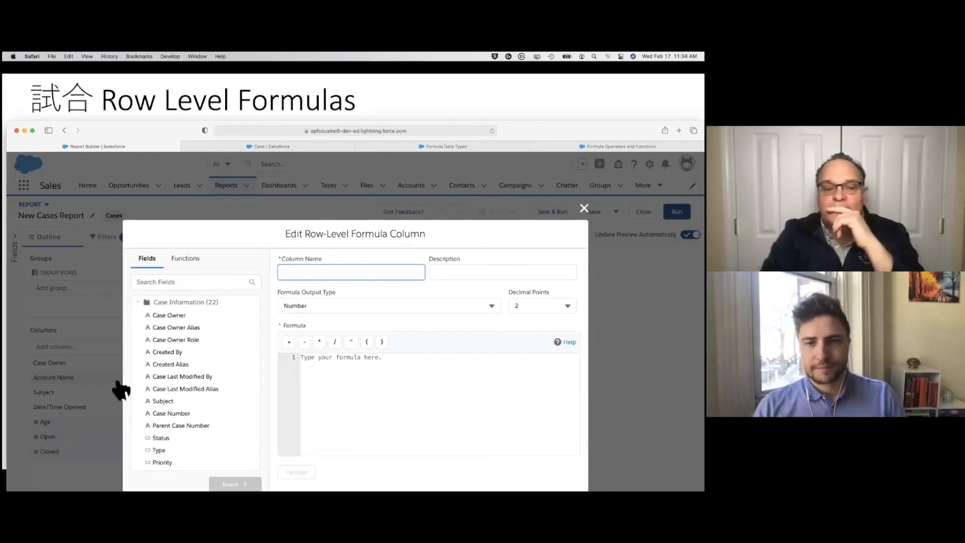
pyautogui.click(275, 378)
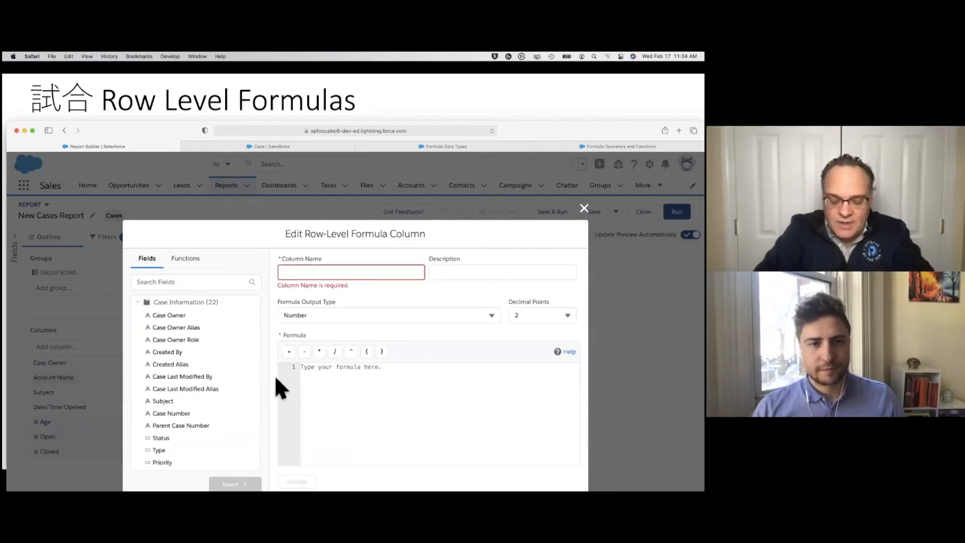
pyautogui.click(345, 271)
pyautogui.write('Owner Priority')
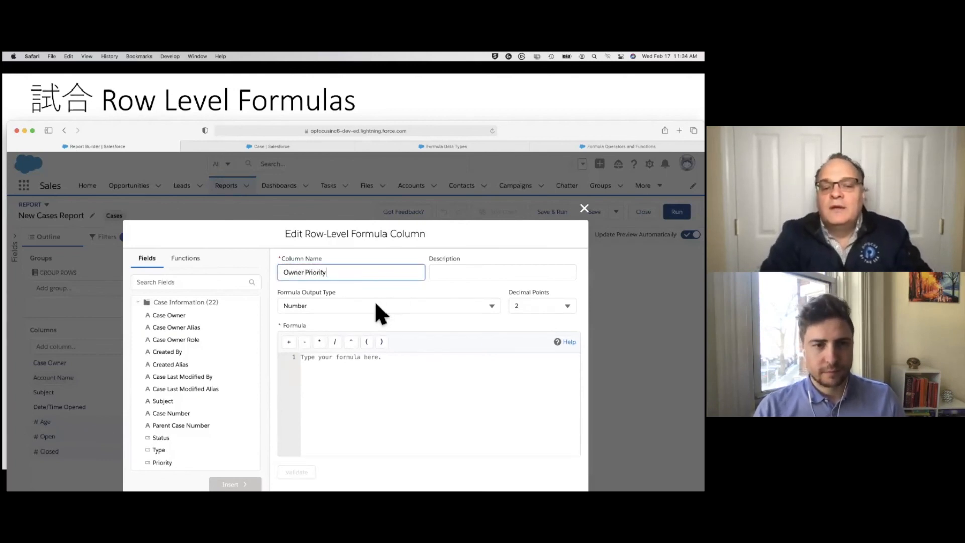
pyautogui.click(375, 302)
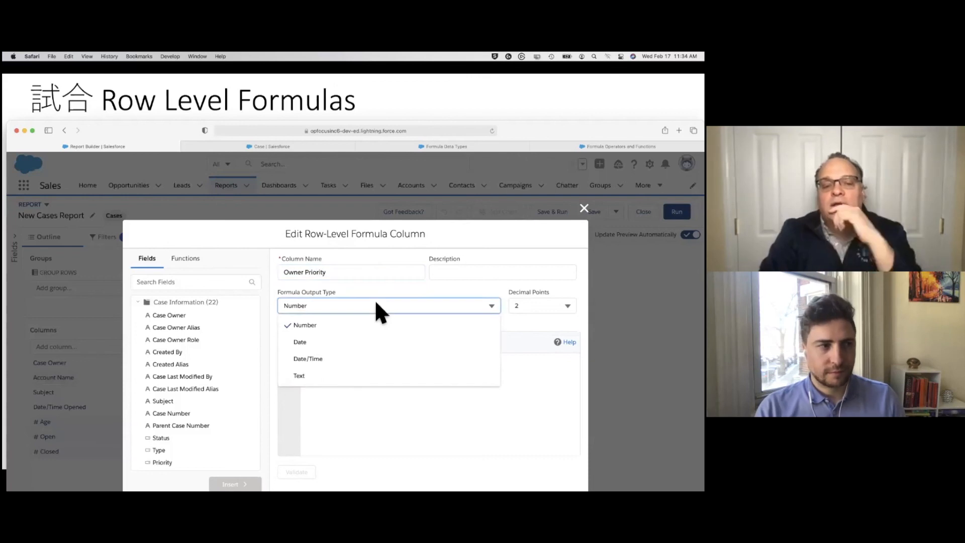
pyautogui.click(360, 384)
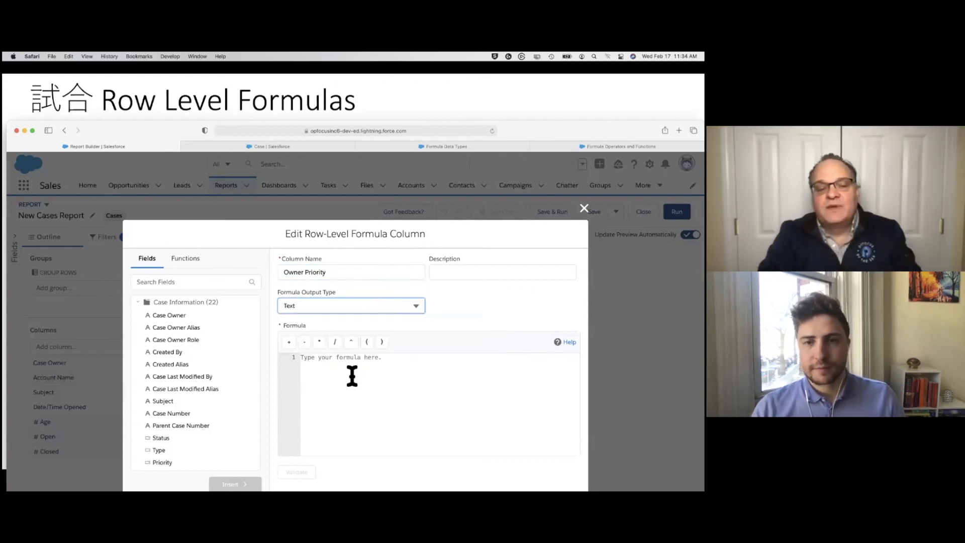
# Copy the row-level example OWNER & ": " & TEXT(PRIORITY) from the Word notes into the column's formula in Safari
pyautogui.click(354, 390)
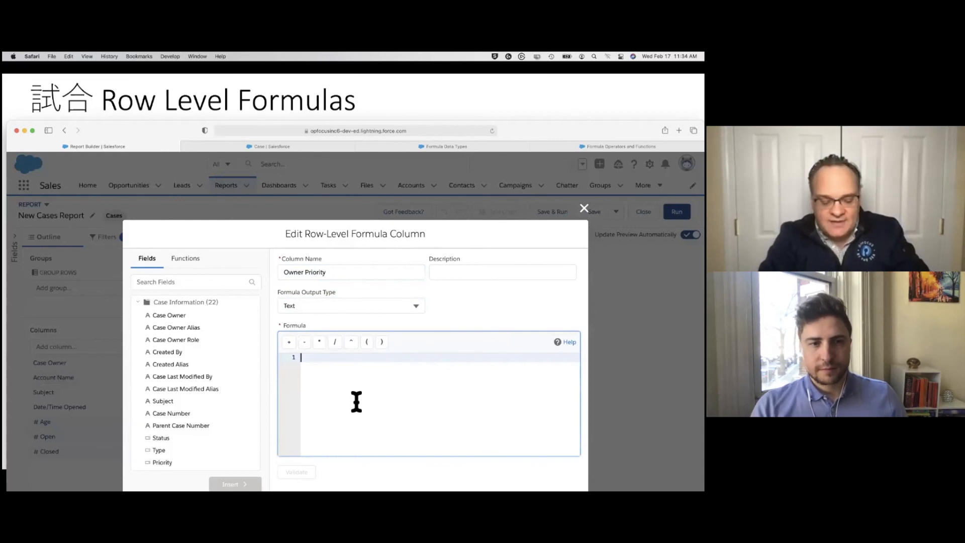
pyautogui.press('super+Tab')
pyautogui.press('super+Tab')
pyautogui.press('super+Tab')
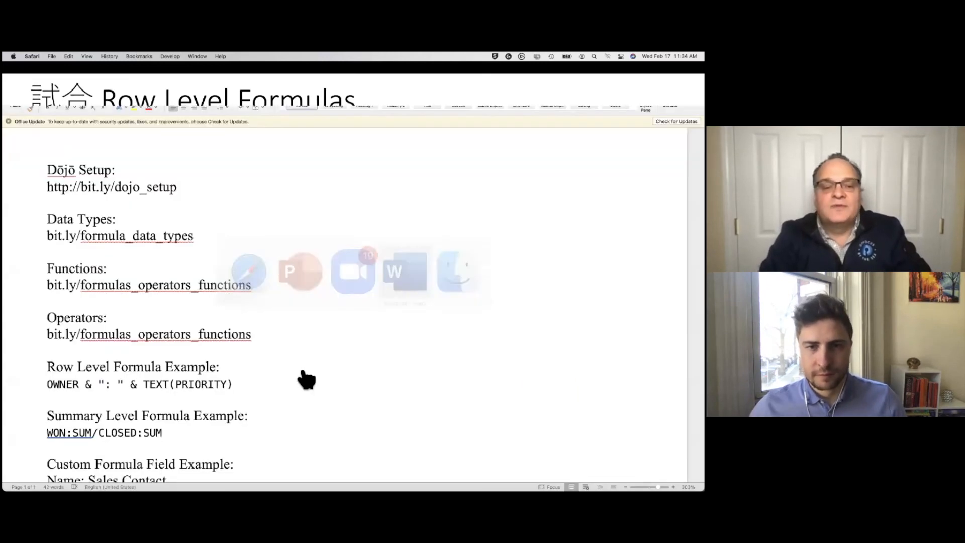
pyautogui.click(34, 388)
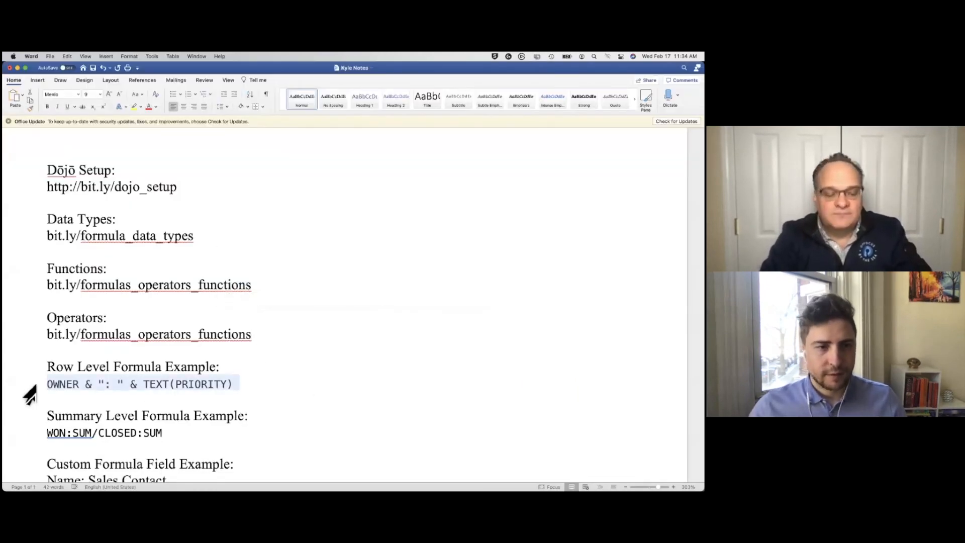
pyautogui.press('super+c')
pyautogui.press('super+Tab')
pyautogui.press('super+v')
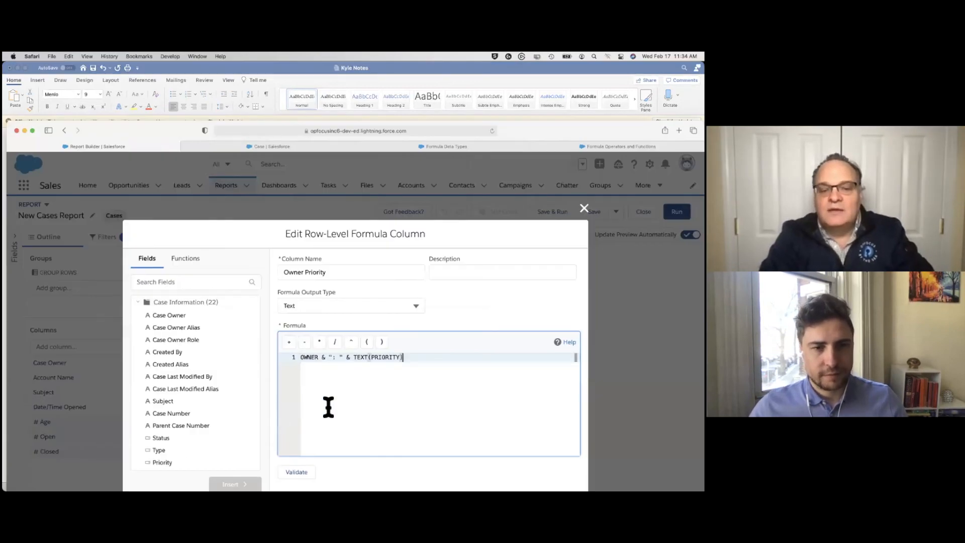
# Clear the pasted formula and recheck the row-level formula example in the Word notes
pyautogui.click(293, 358)
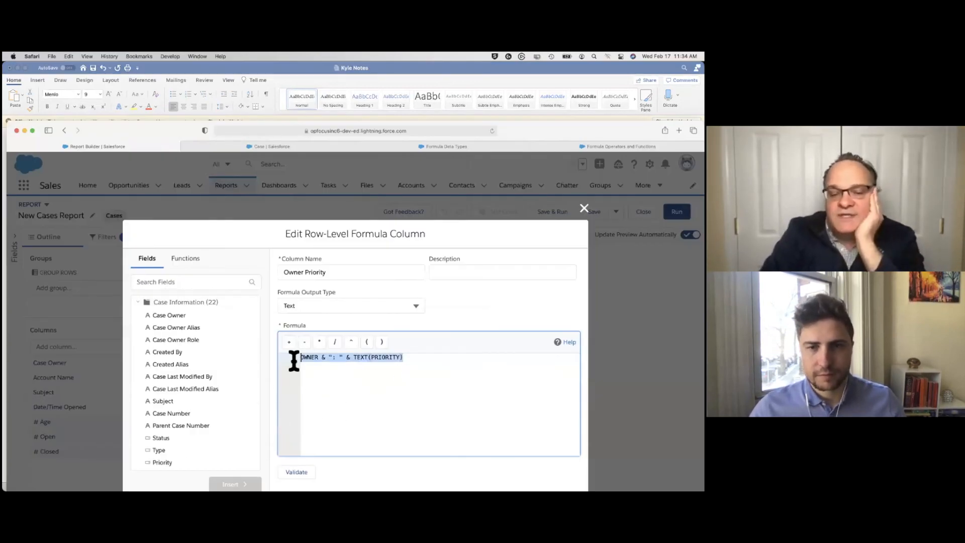
pyautogui.press('BackSpace')
pyautogui.click(190, 285)
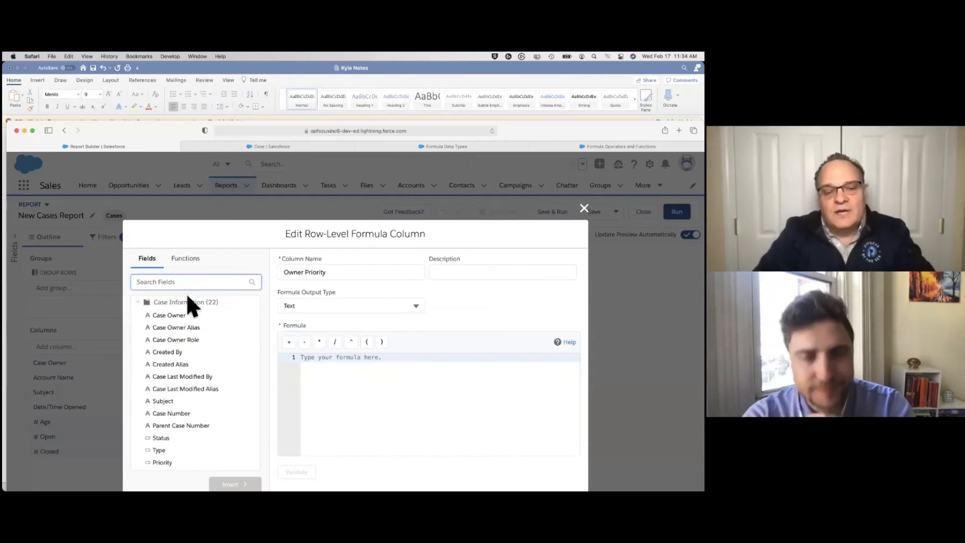
pyautogui.press('super+Tab')
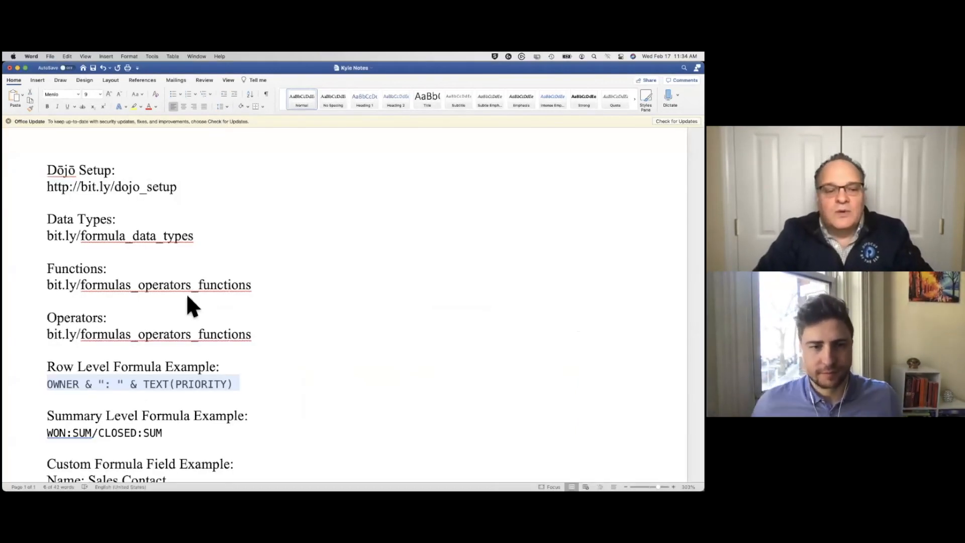
pyautogui.press('super+Tab')
# Insert the Case Owner field into the empty formula and validate it
pyautogui.click(184, 317)
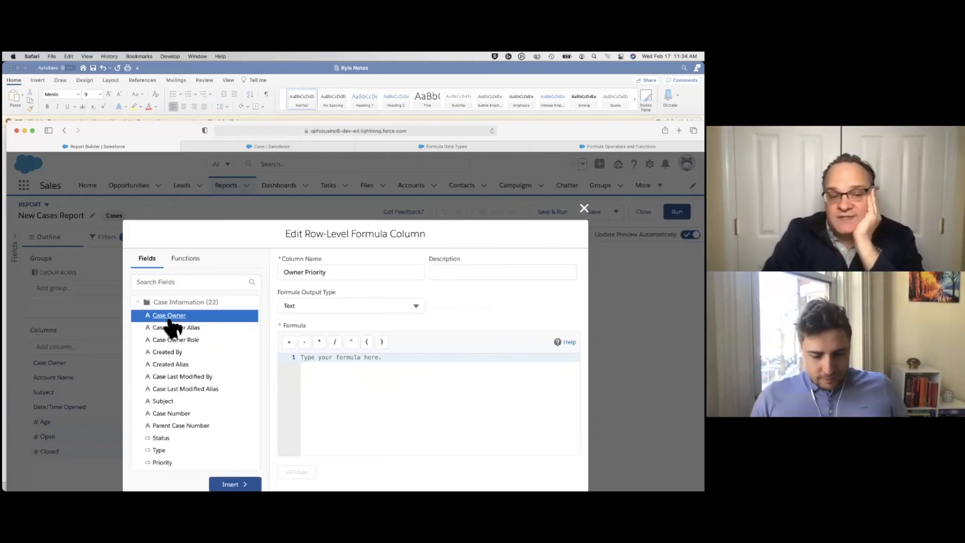
pyautogui.click(233, 482)
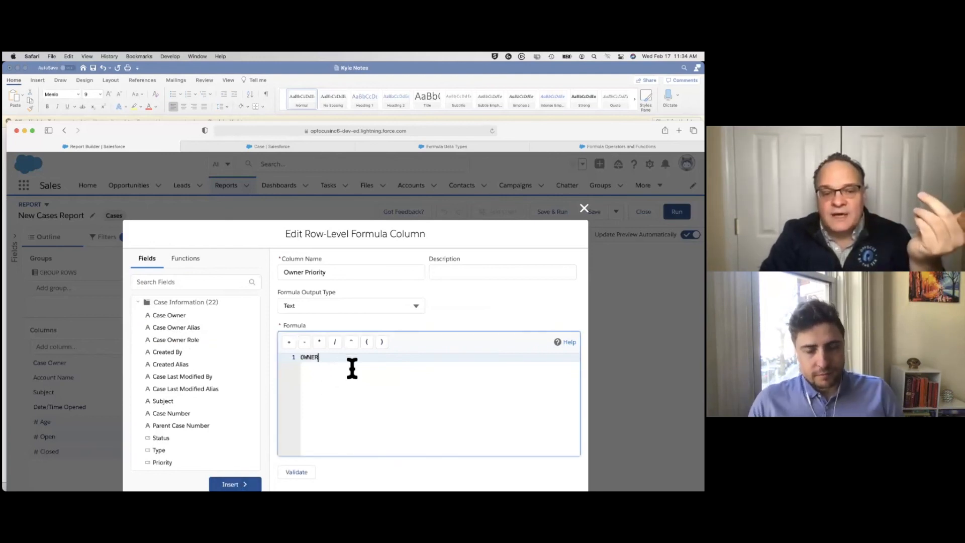
pyautogui.click(297, 472)
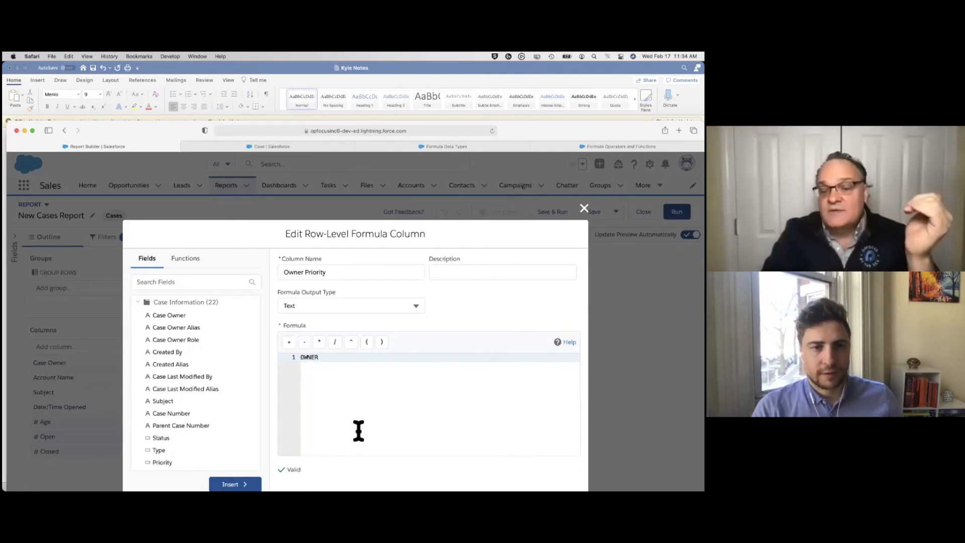
# Apply the Owner Priority formula column to the report
pyautogui.press('super+minus')
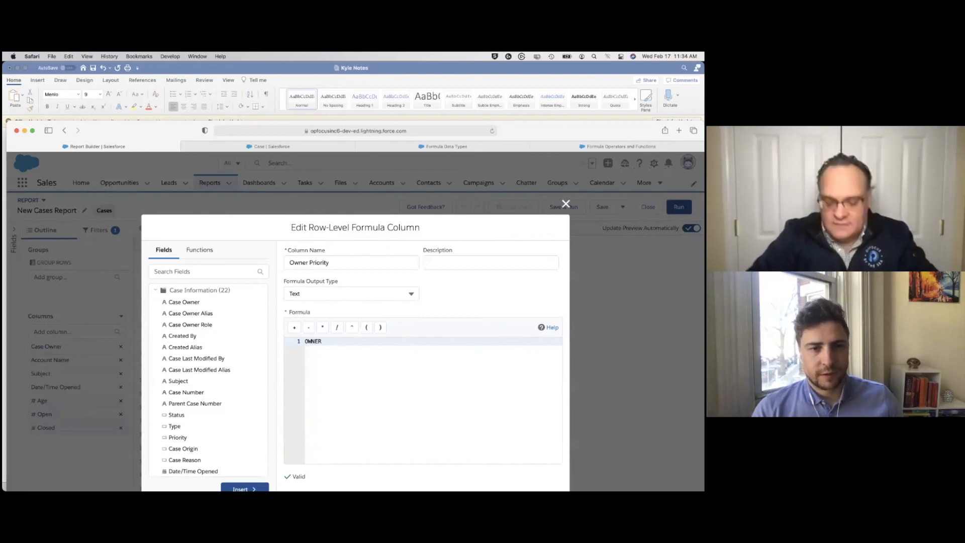
pyautogui.press('super+minus')
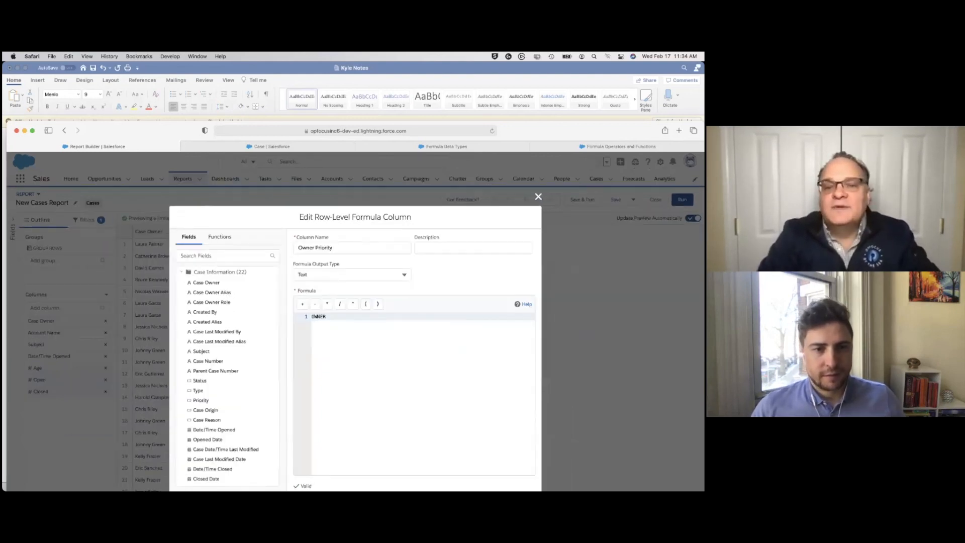
pyautogui.moveTo(526, 131); pyautogui.dragTo(520, 72)
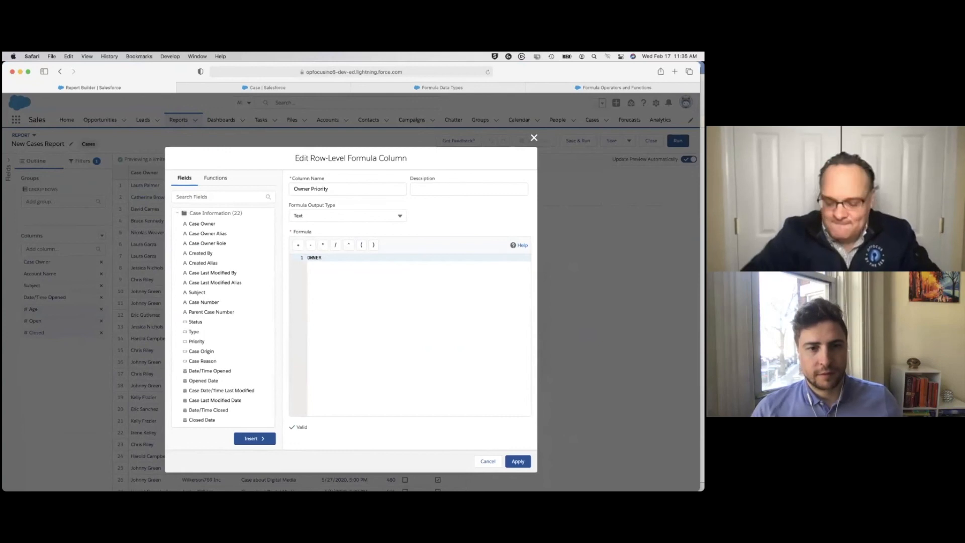
pyautogui.press('super+plus')
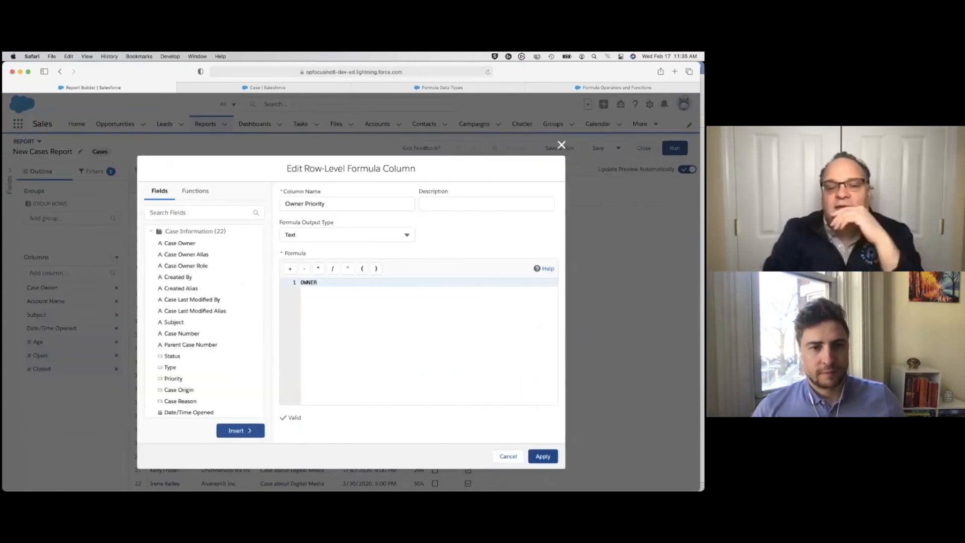
pyautogui.click(543, 456)
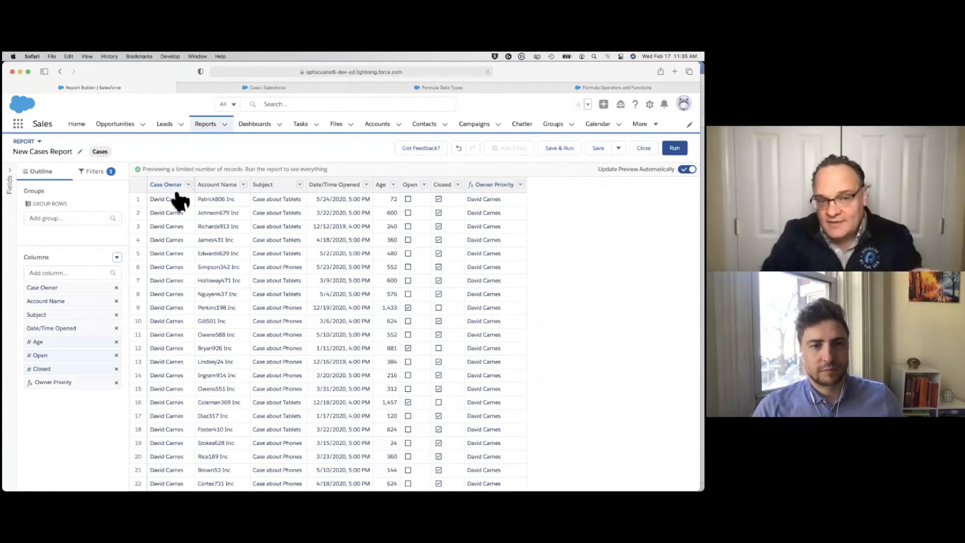
# Reopen the Owner Priority column's formula, append the Priority field after OWNER and validate it
pyautogui.click(60, 385)
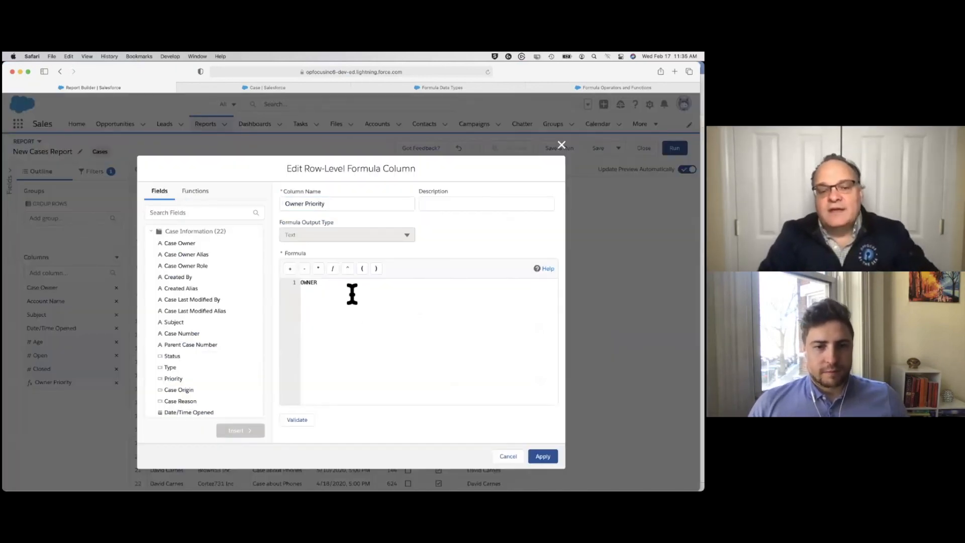
pyautogui.click(352, 294)
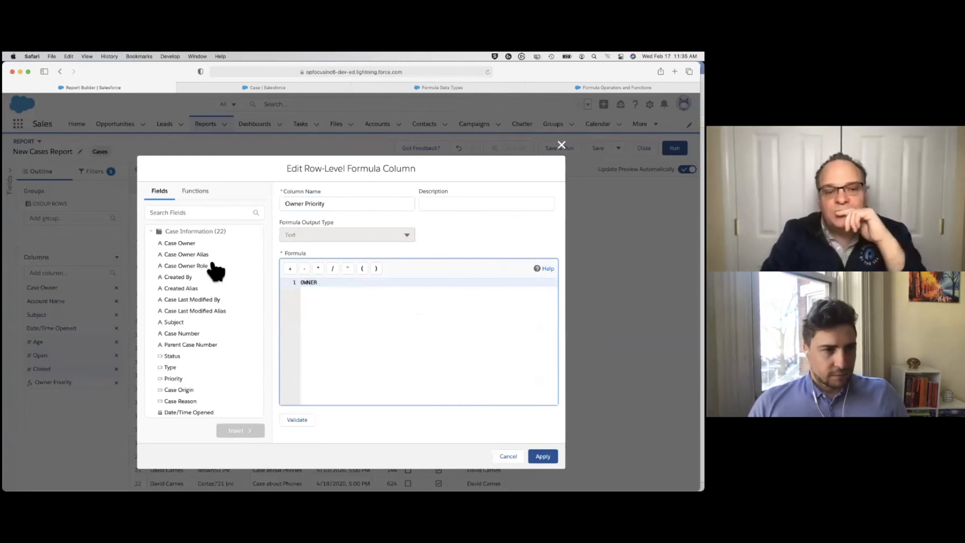
pyautogui.click(182, 380)
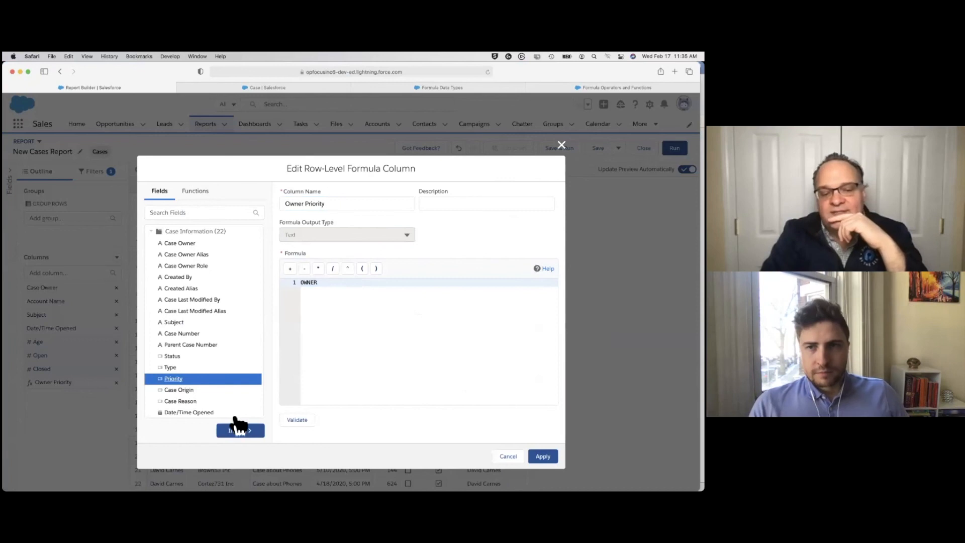
pyautogui.click(237, 431)
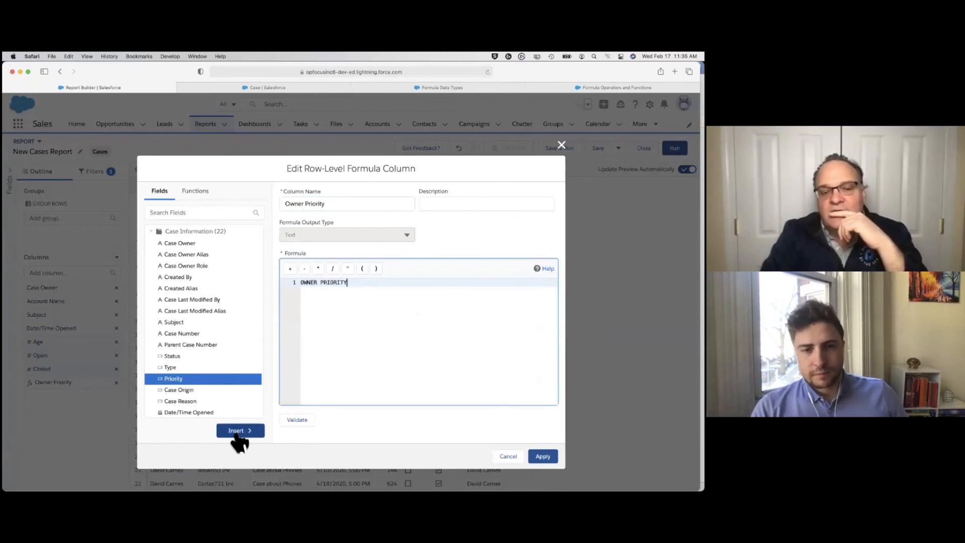
pyautogui.click(299, 420)
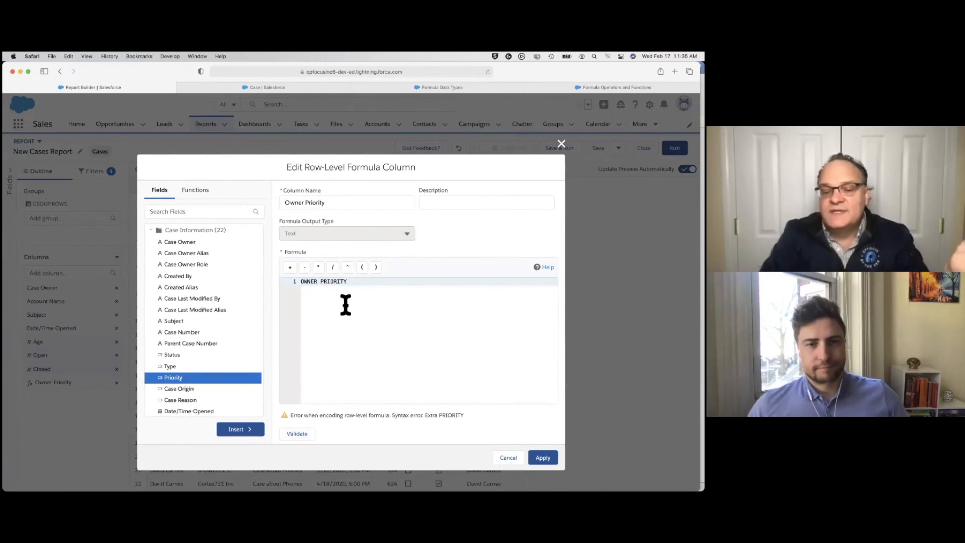
# Look for a text function by searching the available functions and going through the Date & Time, Logical and Math categories
pyautogui.click(308, 282)
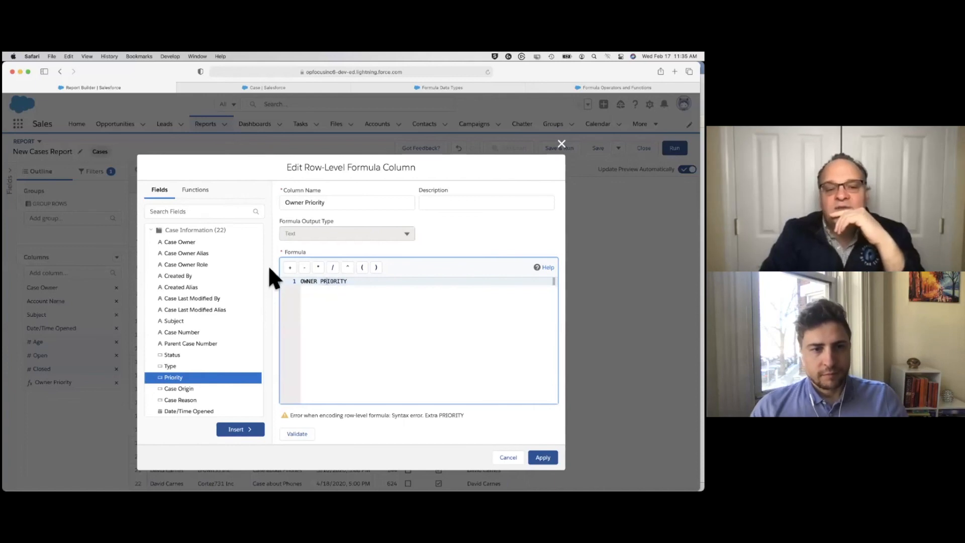
pyautogui.click(198, 196)
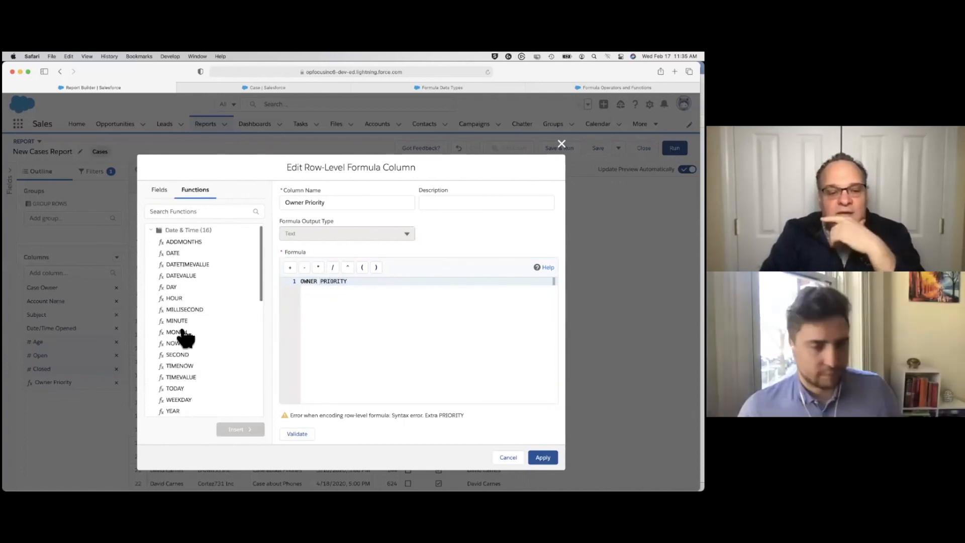
pyautogui.scroll(-5, 183, 337)
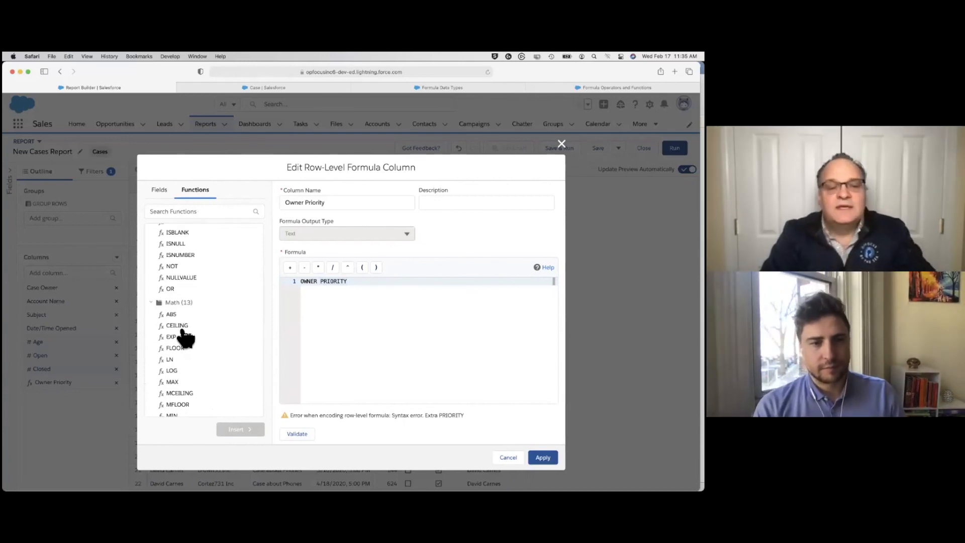
pyautogui.click(179, 212)
pyautogui.write('yrc')
pyautogui.press('BackSpace')
pyautogui.press('BackSpace')
pyautogui.press('BackSpace')
pyautogui.write('text')
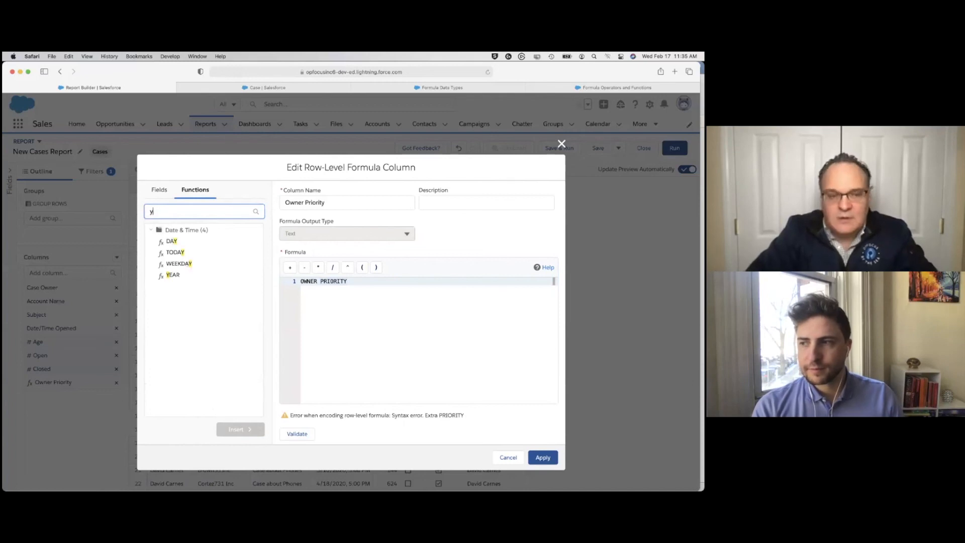
pyautogui.press('BackSpace')
pyautogui.press('BackSpace')
pyautogui.press('BackSpace')
pyautogui.press('BackSpace')
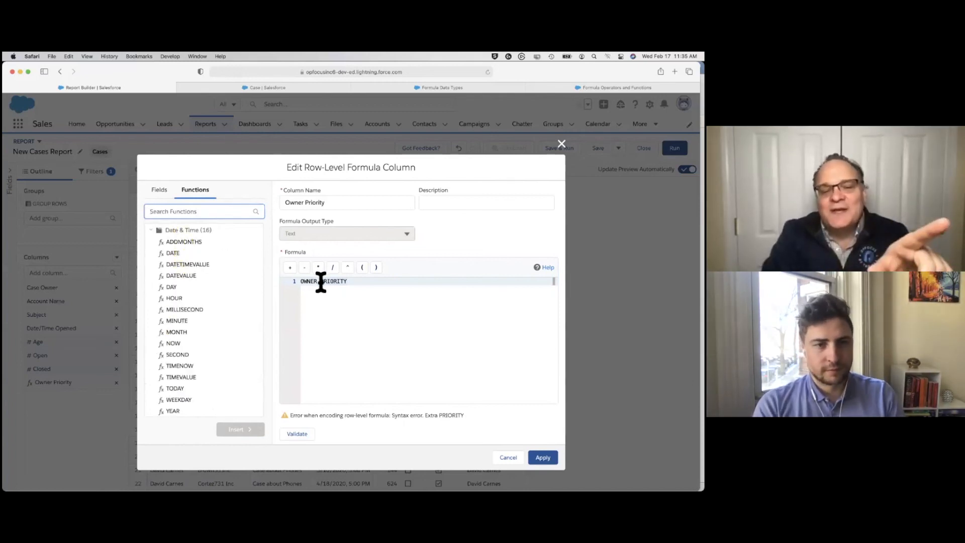
pyautogui.click(152, 231)
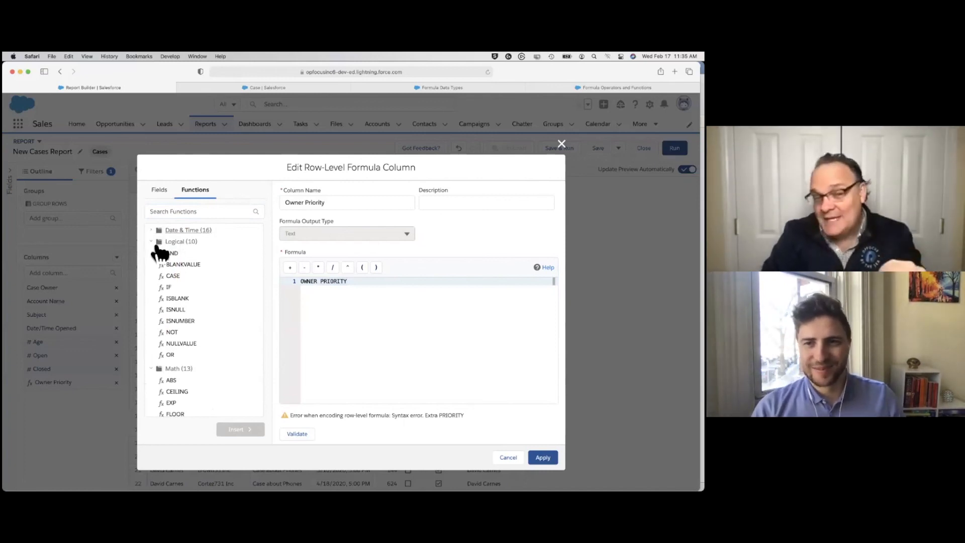
pyautogui.click(153, 243)
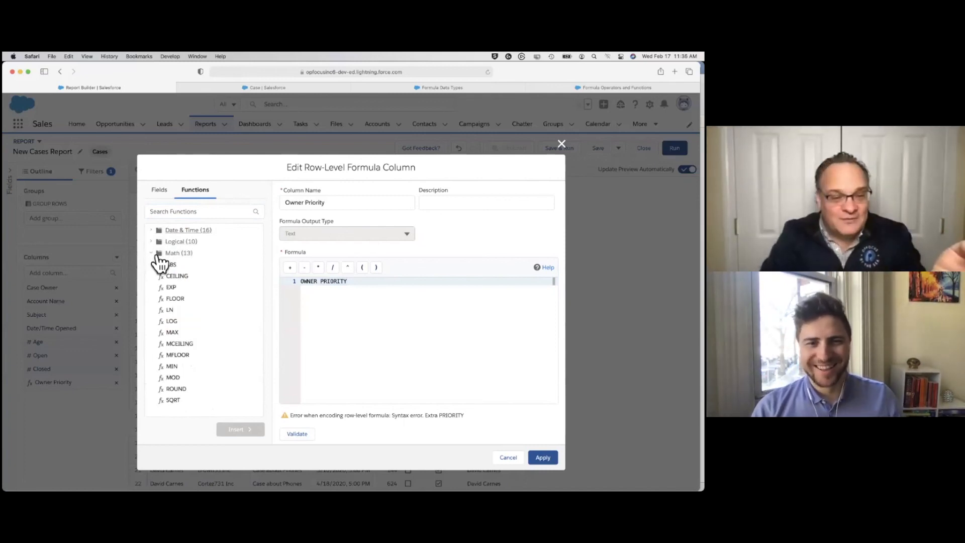
# Try the formula OWNER TYPE(PRIORITY), replacing the plain Priority field after OWNER, and validate it
pyautogui.click(322, 282)
pyautogui.write('T')
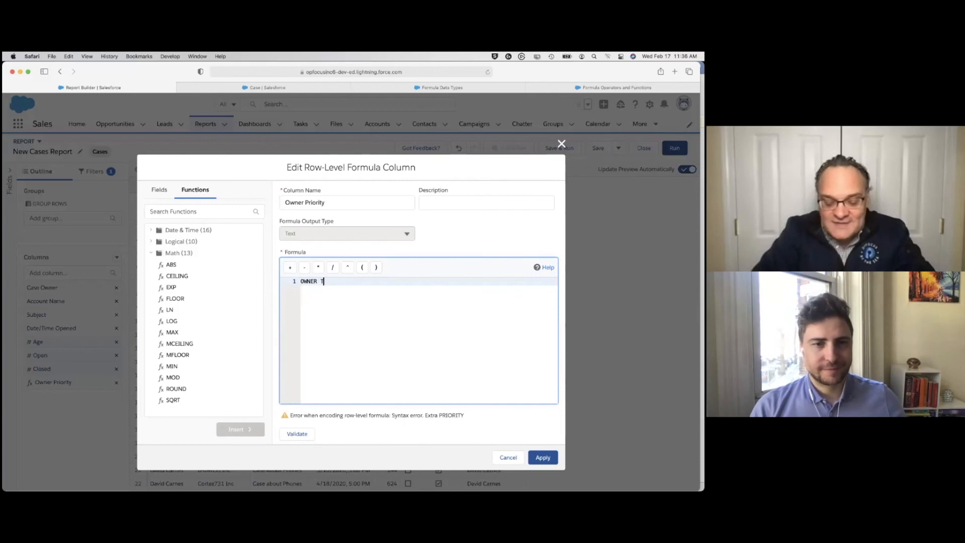
pyautogui.write('YPEXT(')
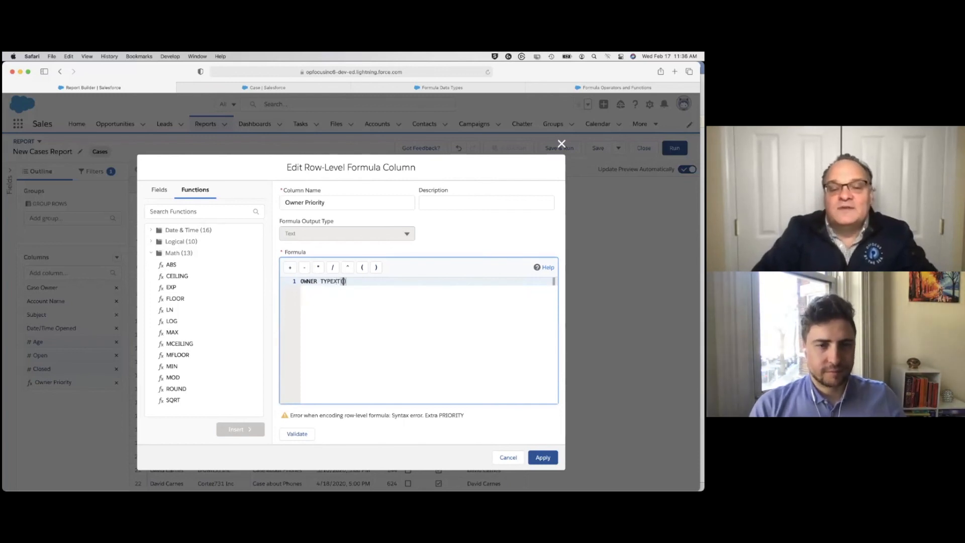
pyautogui.write('YPE')
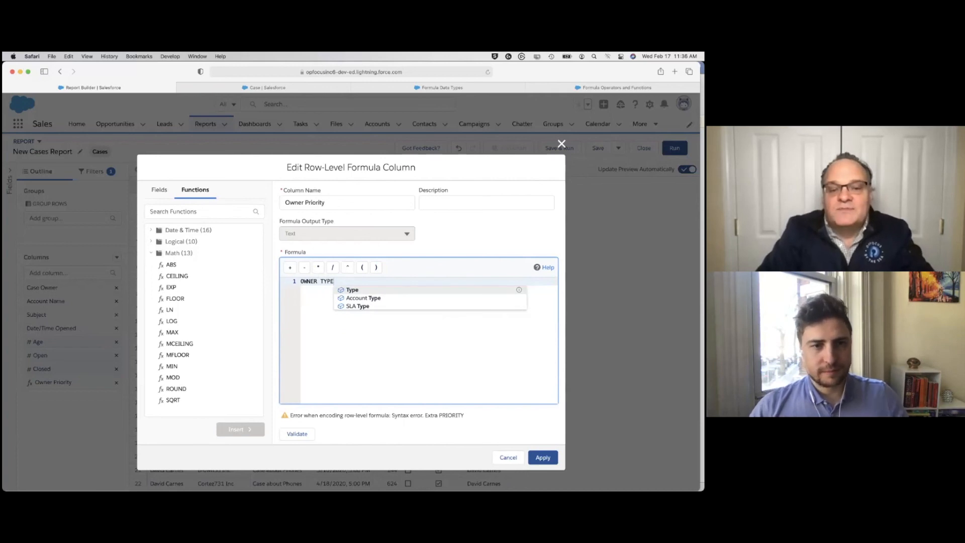
pyautogui.write('(P')
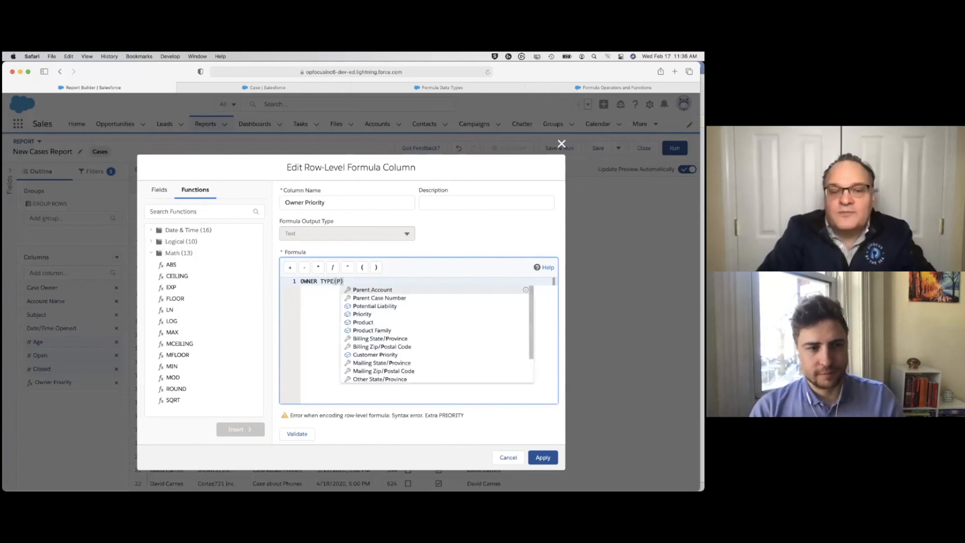
pyautogui.write('rio')
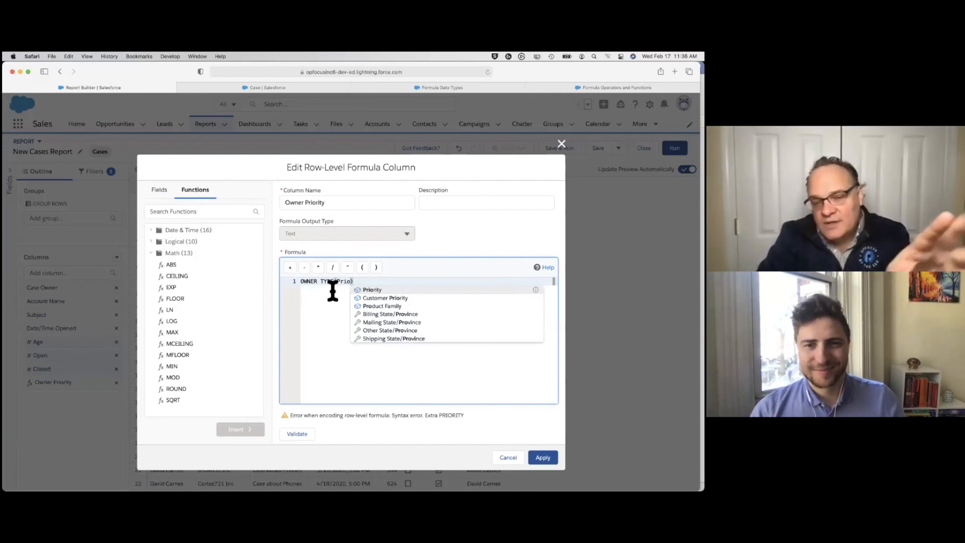
pyautogui.click(371, 291)
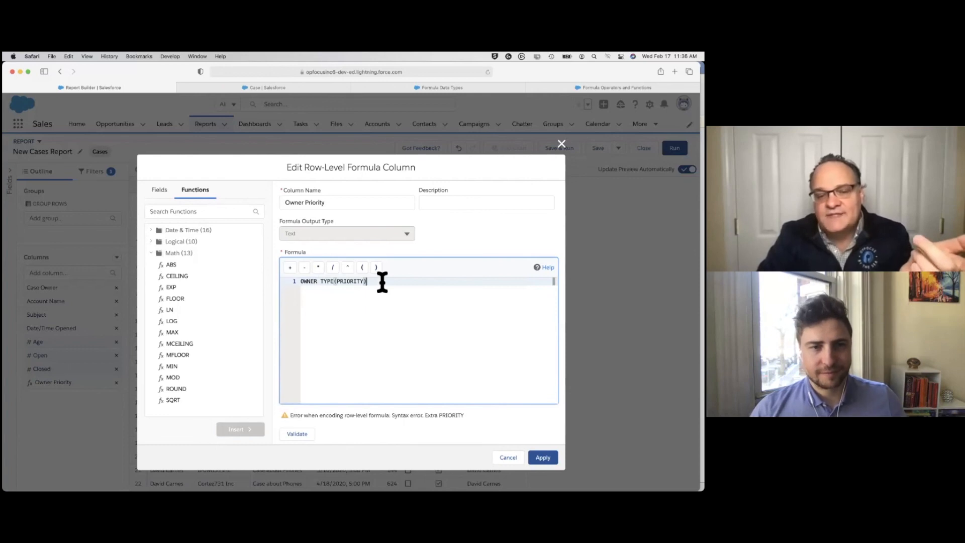
pyautogui.moveTo(374, 282); pyautogui.dragTo(297, 281)
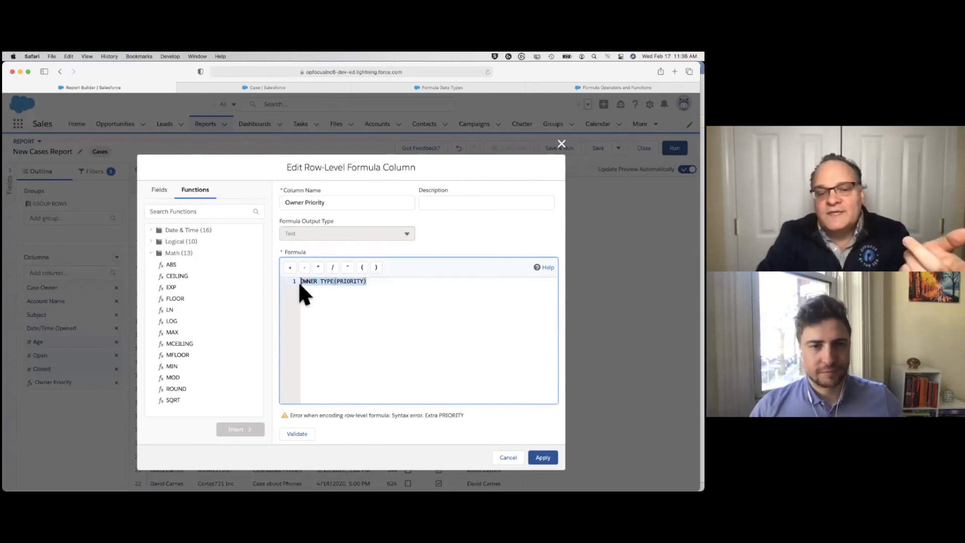
pyautogui.click(302, 438)
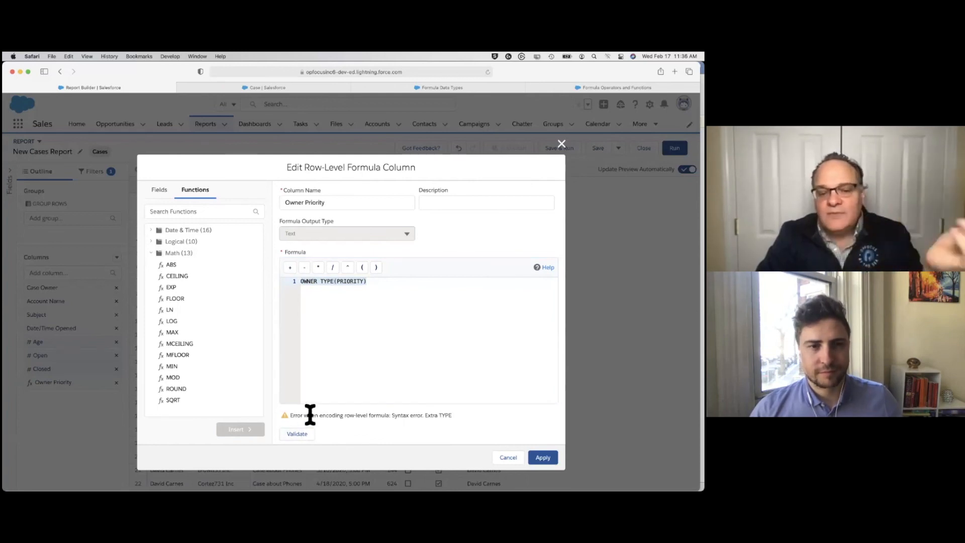
# Replace the whole Owner Priority formula with OWNER & ": " & TEXT(PRIORITY) and apply it to the report
pyautogui.tripleClick(321, 285)
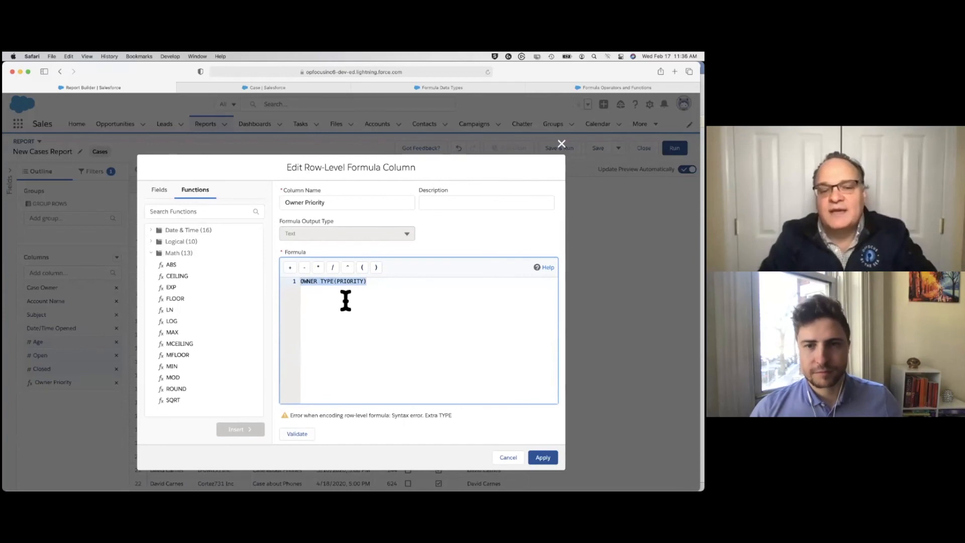
pyautogui.click(377, 306)
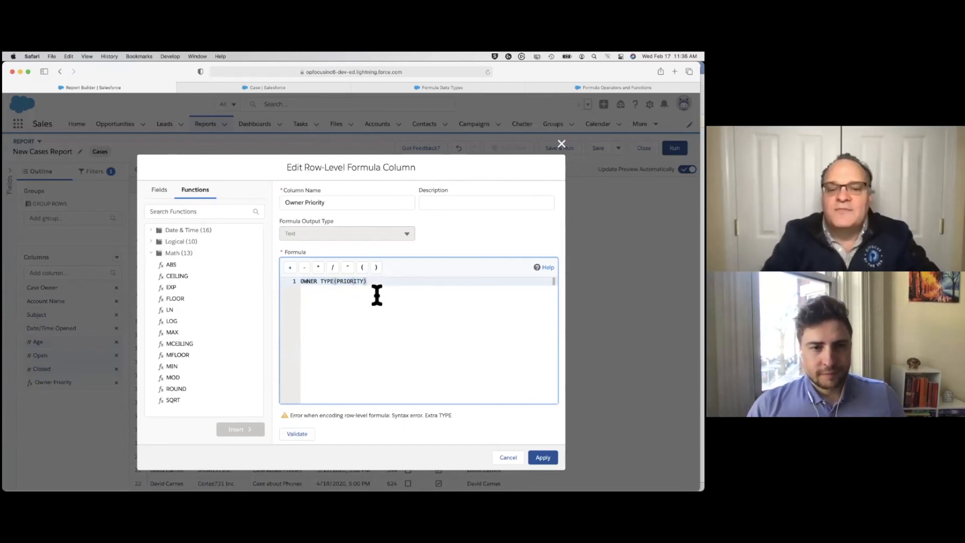
pyautogui.moveTo(377, 282); pyautogui.dragTo(293, 280)
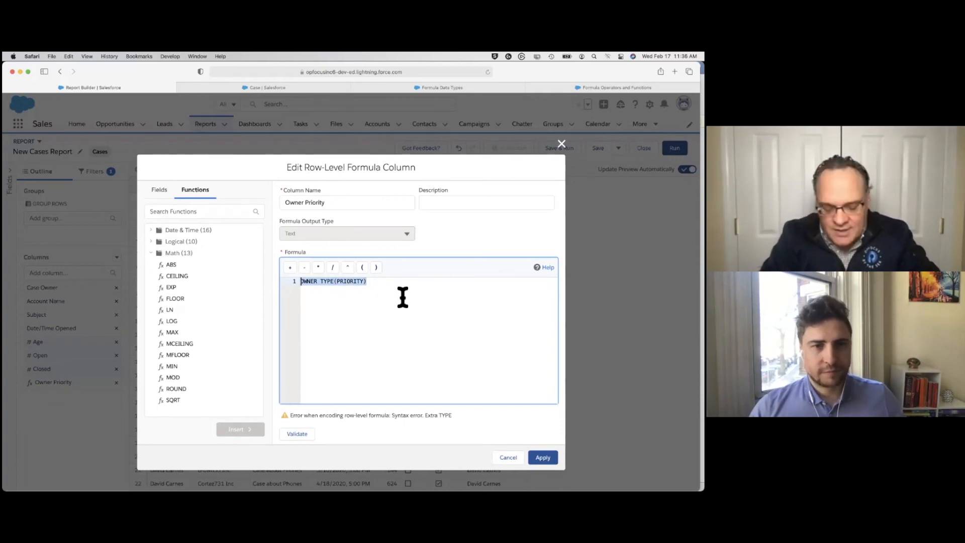
pyautogui.write('OWNER & ": " & TEXT(PRIORITY)')
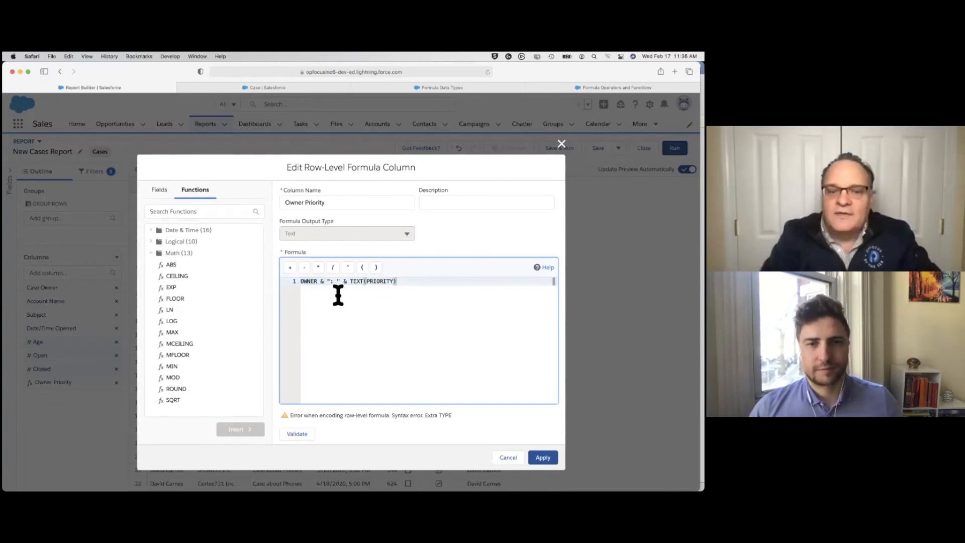
pyautogui.moveTo(321, 282); pyautogui.dragTo(326, 284)
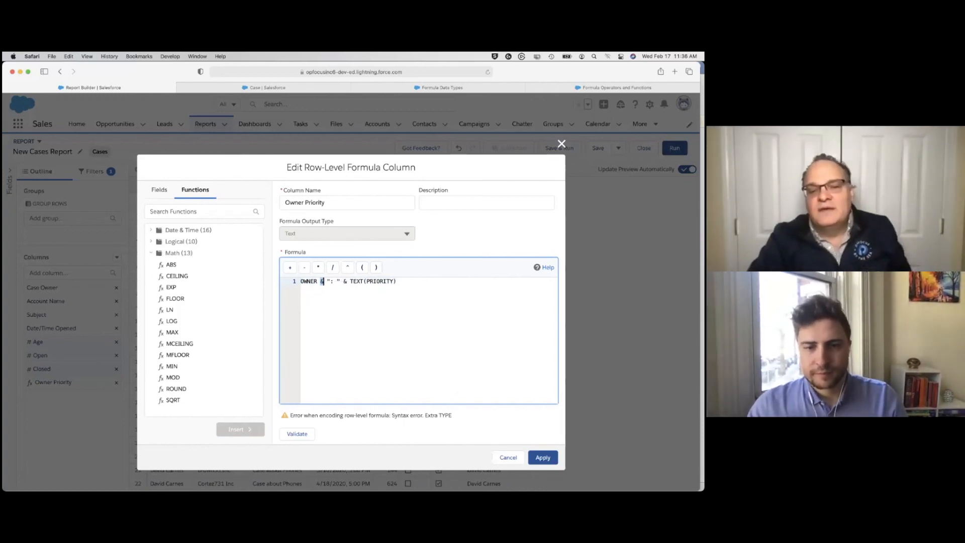
pyautogui.click(543, 457)
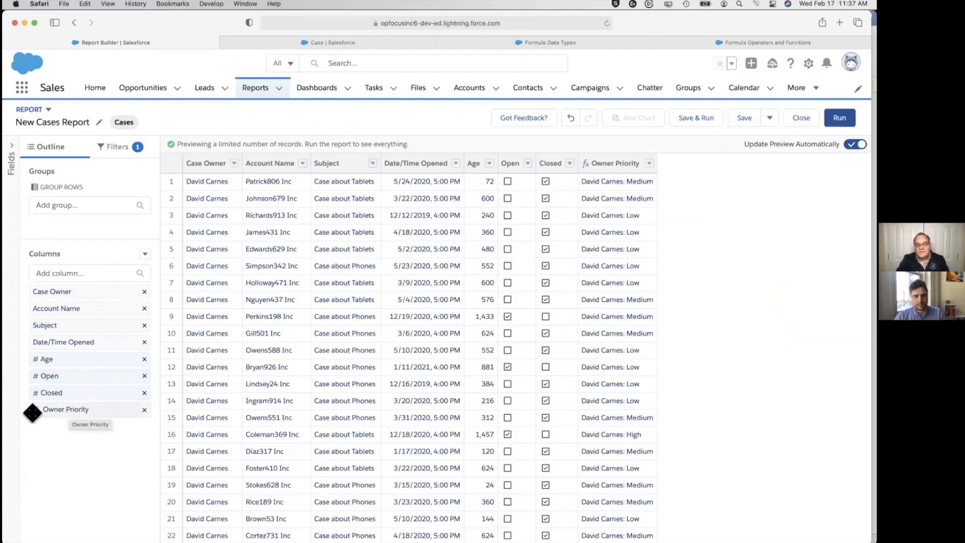
# Group the report rows by the Owner Priority formula column
pyautogui.moveTo(63, 406); pyautogui.dragTo(78, 225)
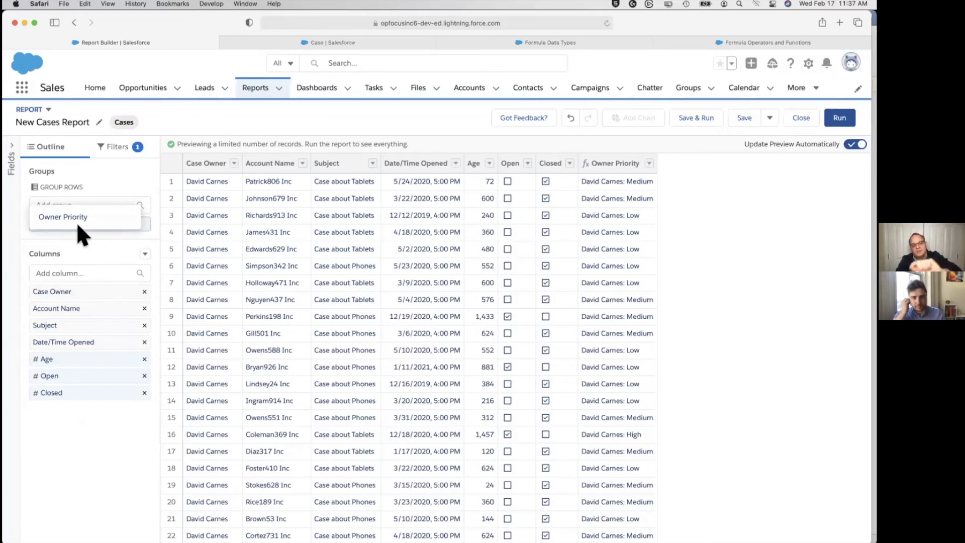
pyautogui.moveTo(77, 226); pyautogui.dragTo(80, 227)
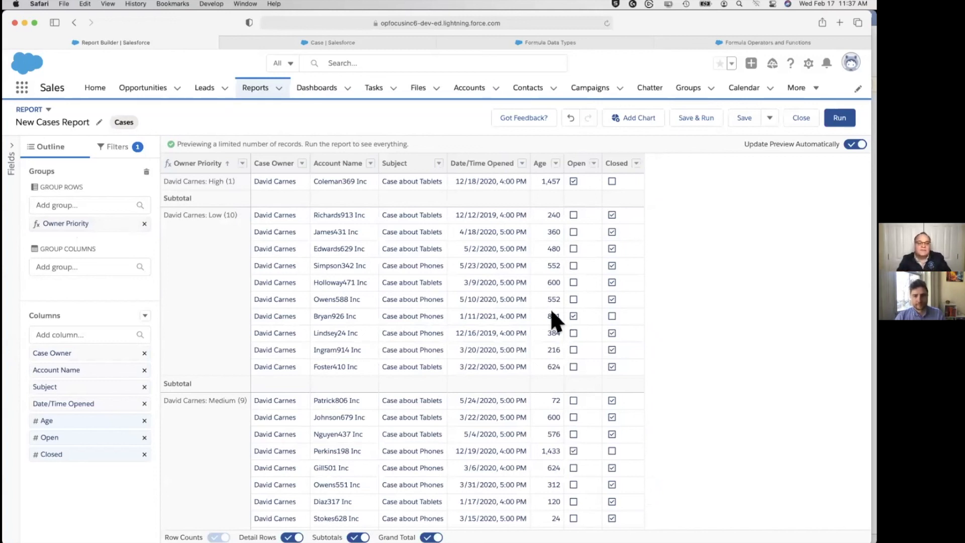
# Switch to the PowerPoint presentation showing the Row Level Formulas slide
pyautogui.press('super+Tab')
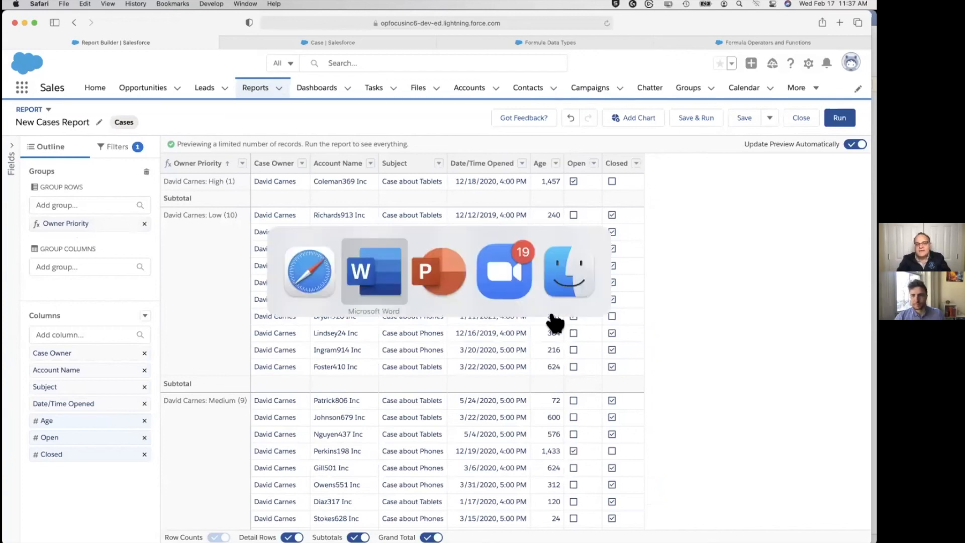
pyautogui.press('super+Tab')
pyautogui.press('super+Tab')
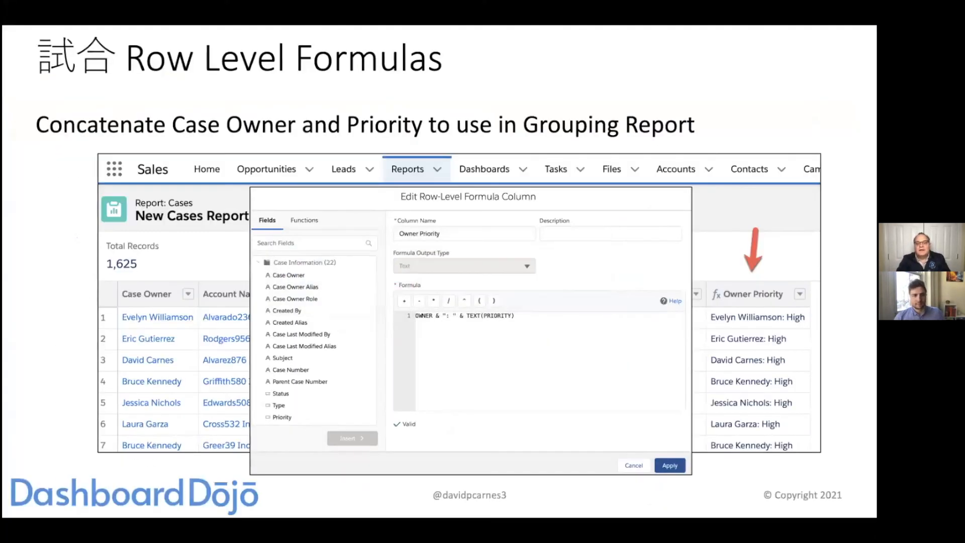
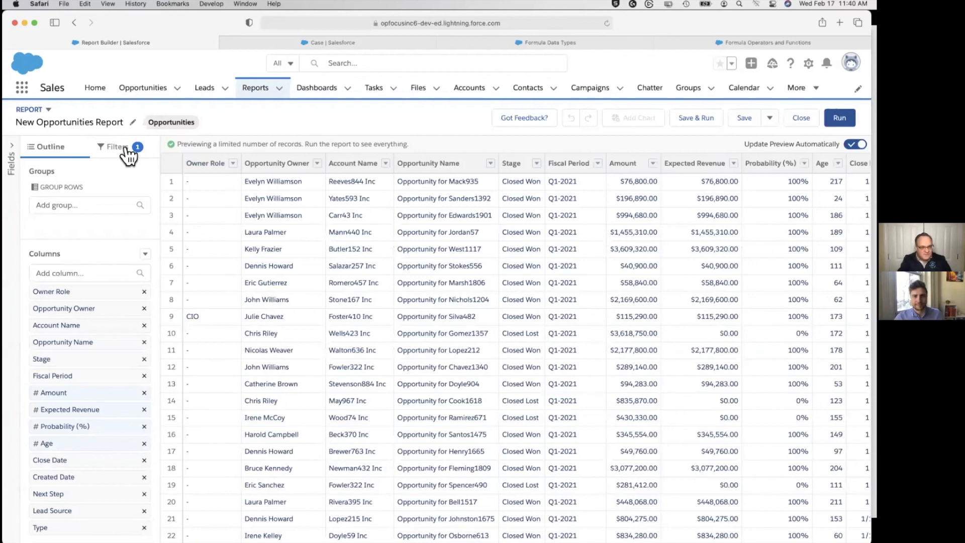
# Set the report's Close Date filter range to All Time
pyautogui.click(128, 155)
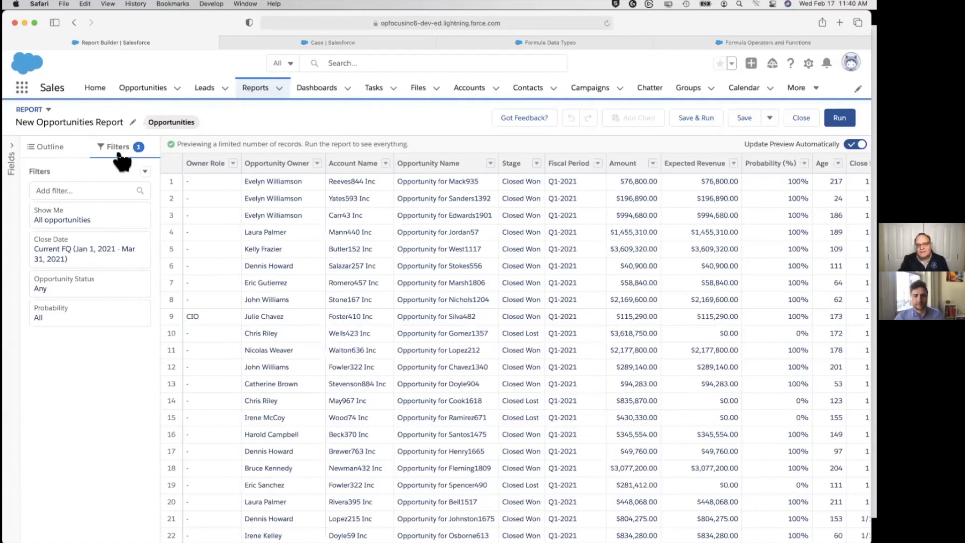
pyautogui.click(103, 253)
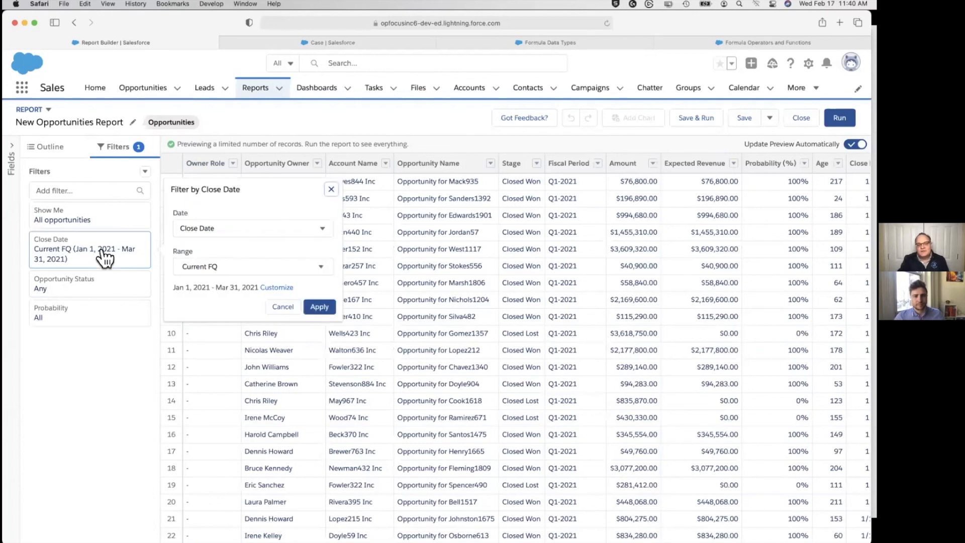
pyautogui.click(198, 272)
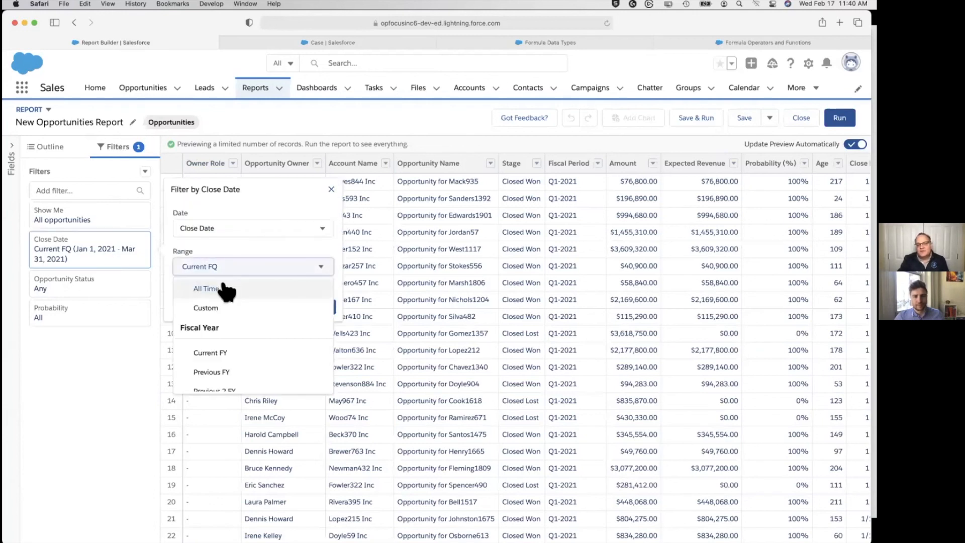
pyautogui.click(226, 290)
pyautogui.click(320, 308)
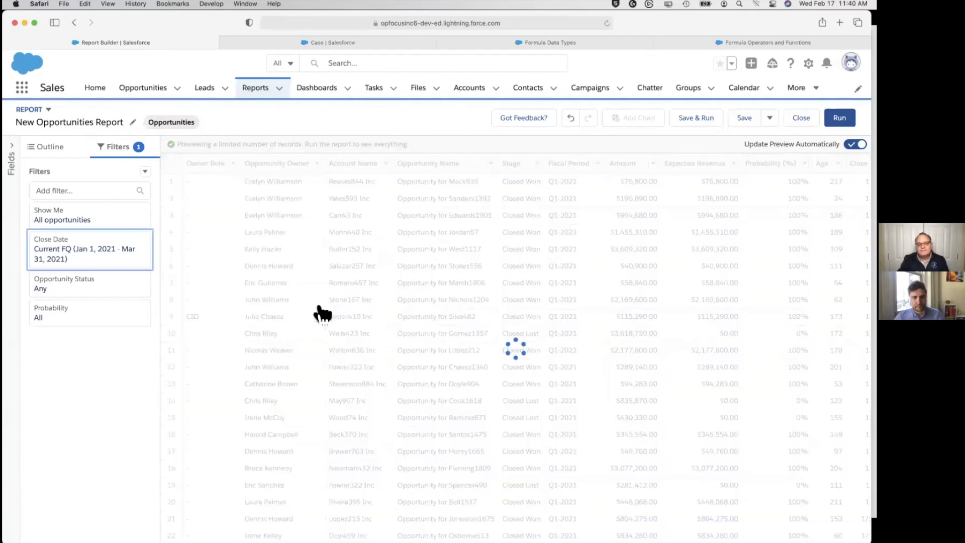
# Set the Opportunity Status filter to Closed and apply it to the report
pyautogui.click(90, 275)
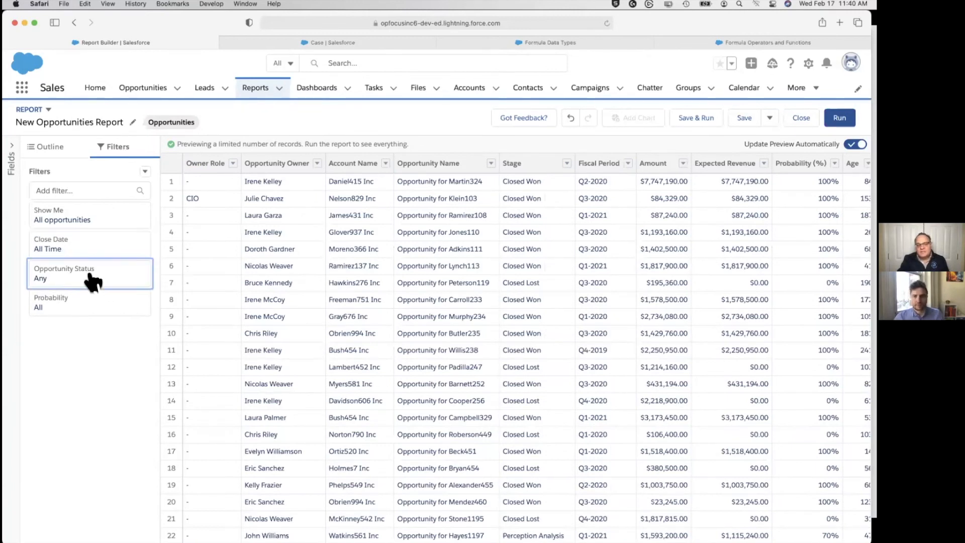
pyautogui.click(229, 284)
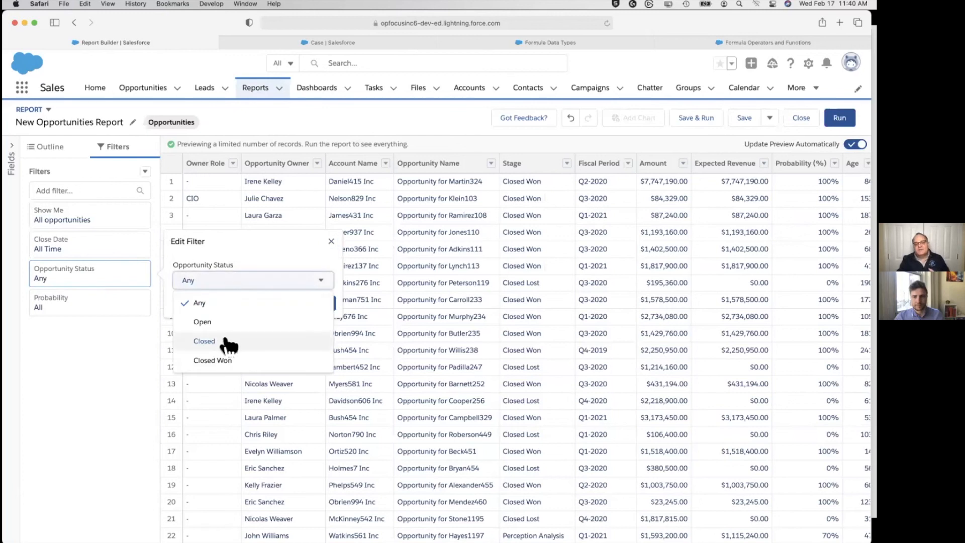
pyautogui.click(204, 342)
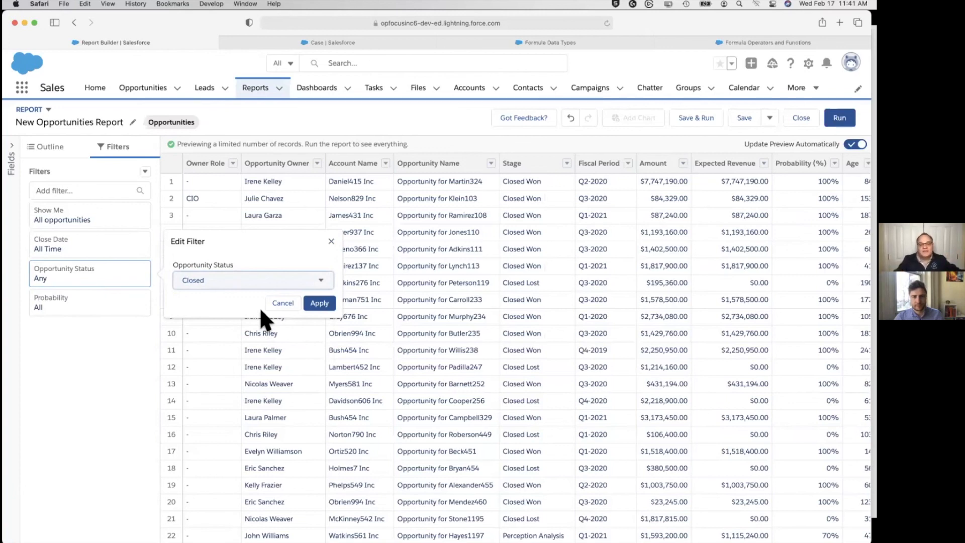
pyautogui.click(320, 304)
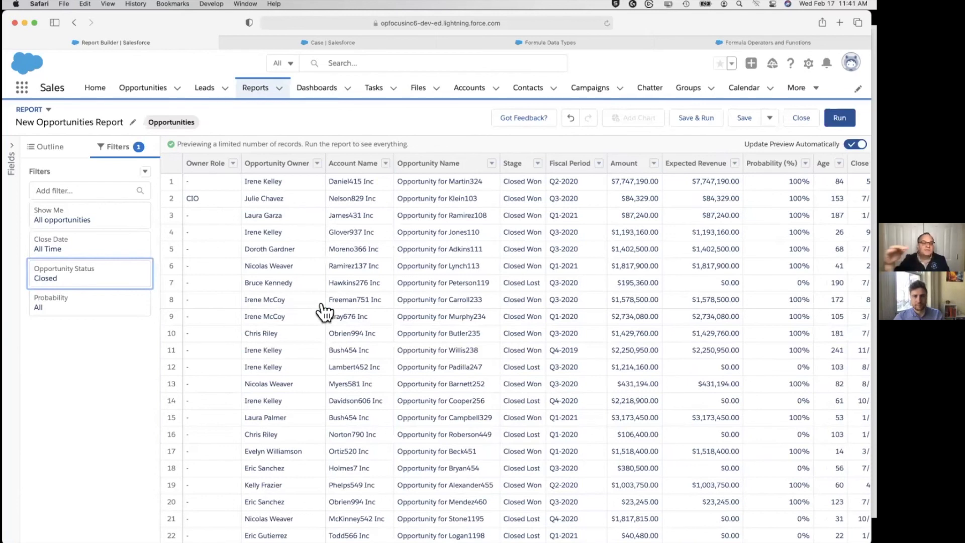
# Group the opportunities report rows by the account's Industry field
pyautogui.click(51, 147)
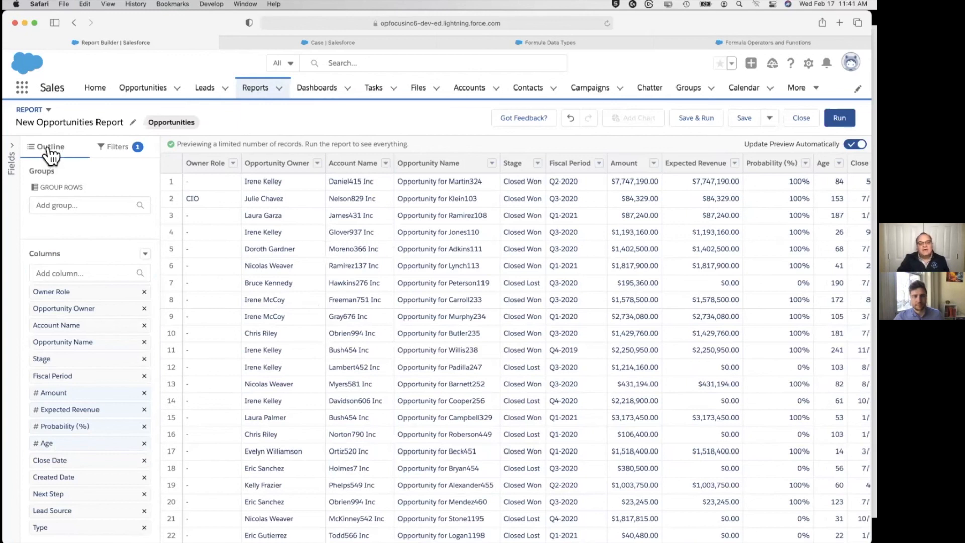
pyautogui.click(79, 205)
pyautogui.click(120, 176)
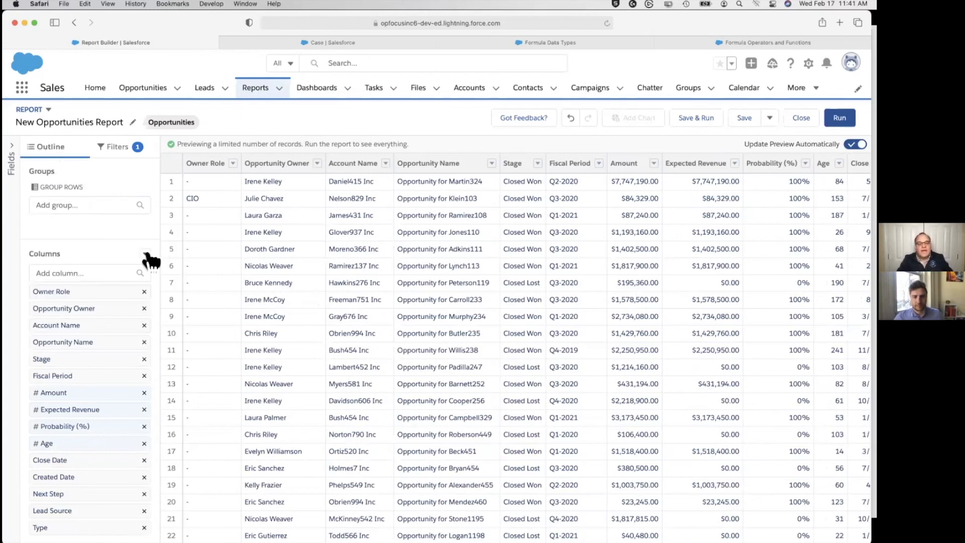
pyautogui.click(145, 254)
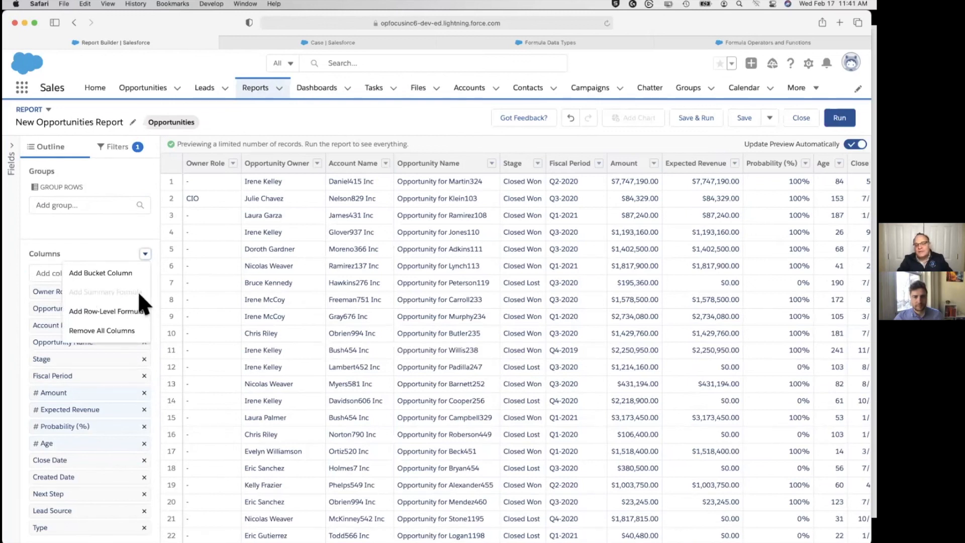
pyautogui.click(84, 205)
pyautogui.write('Indu')
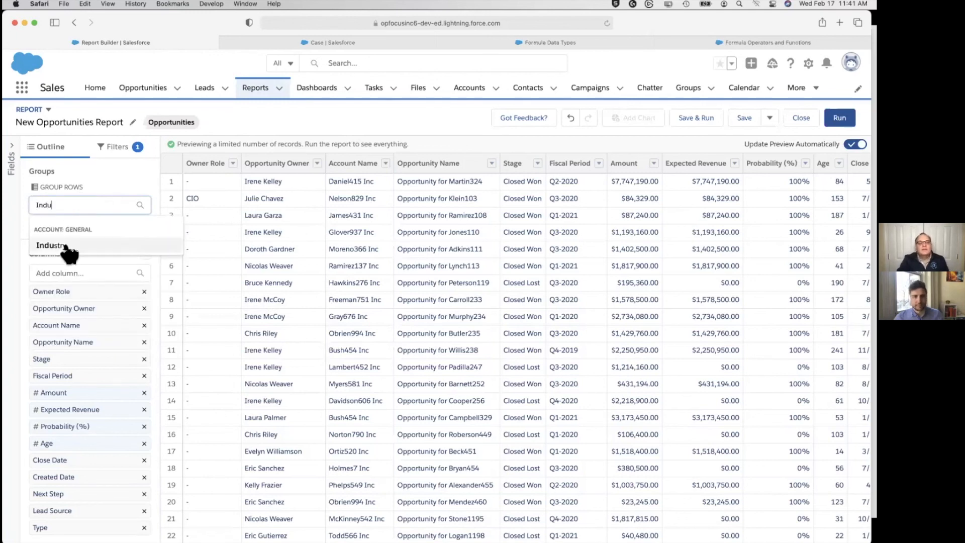
pyautogui.click(63, 245)
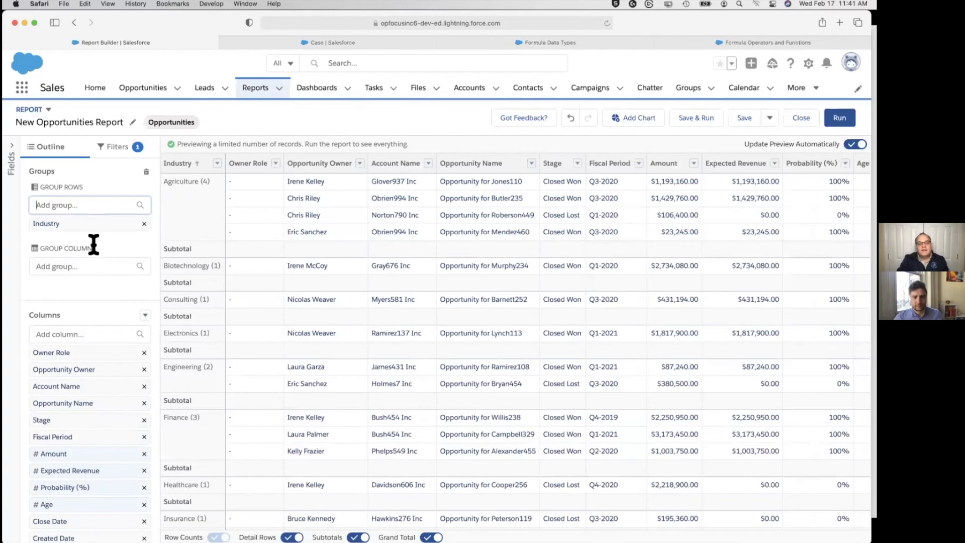
# Add a summary formula column named Win Ratio with Percent as its output type
pyautogui.click(146, 316)
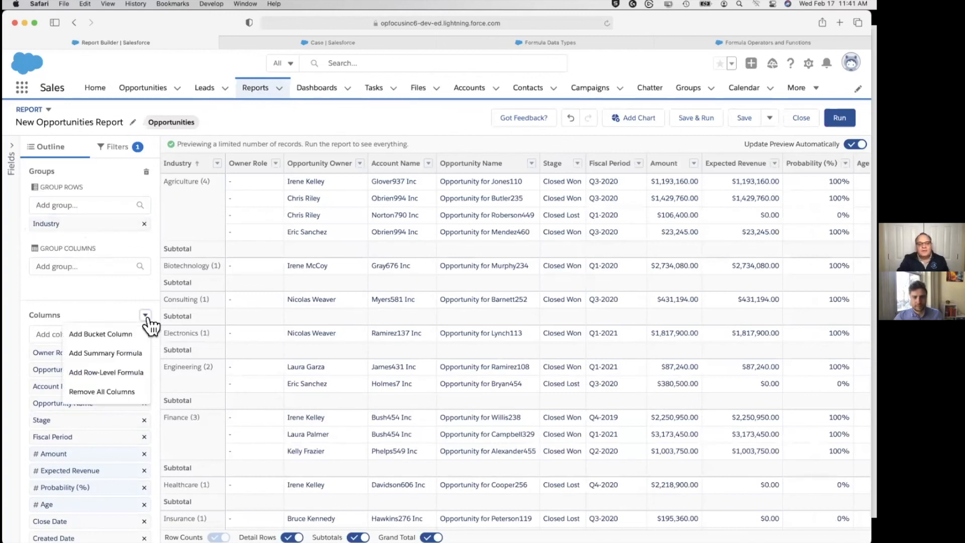
pyautogui.click(128, 355)
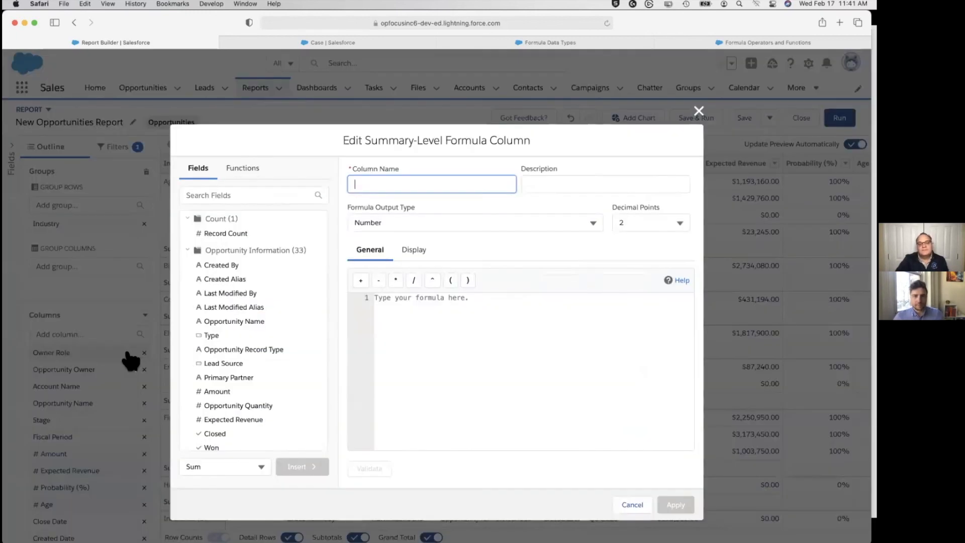
pyautogui.write('Win Ratio')
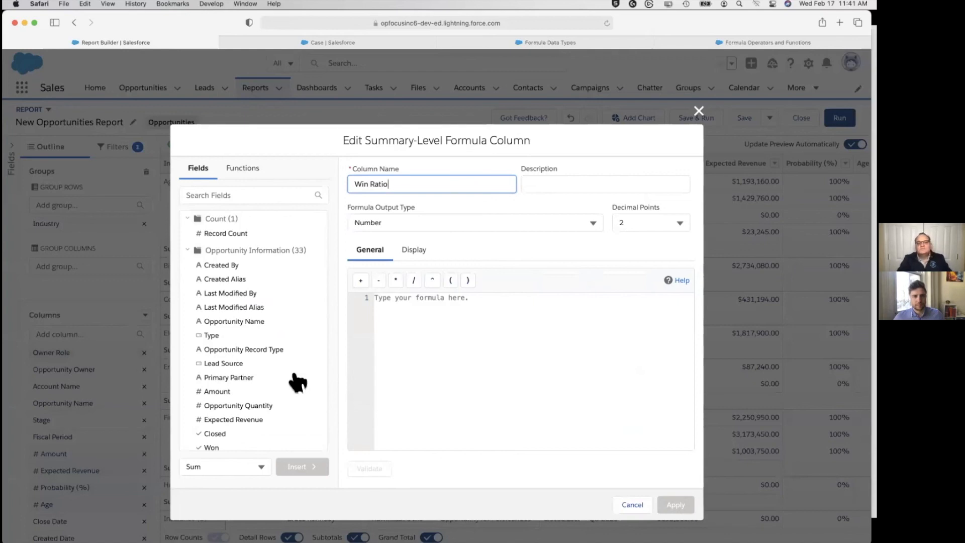
pyautogui.click(440, 199)
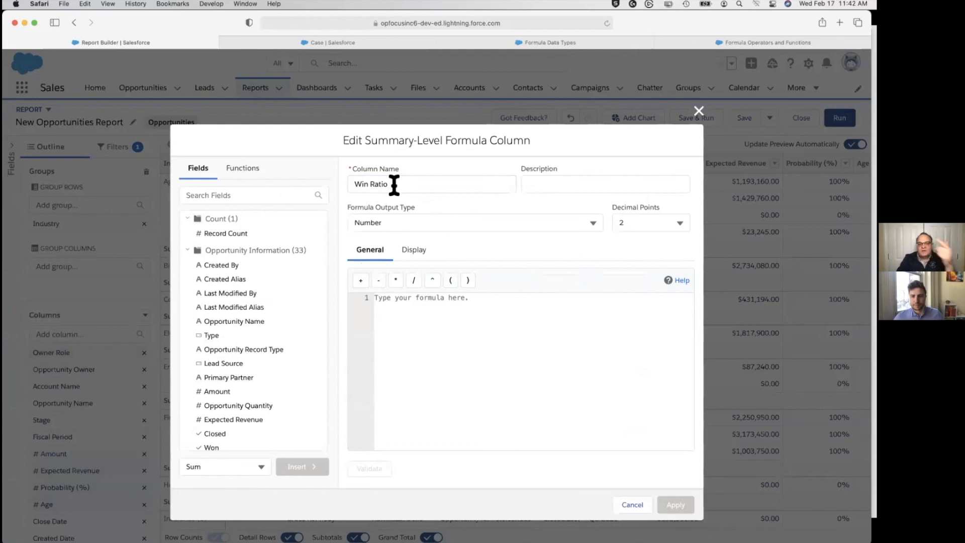
pyautogui.click(400, 219)
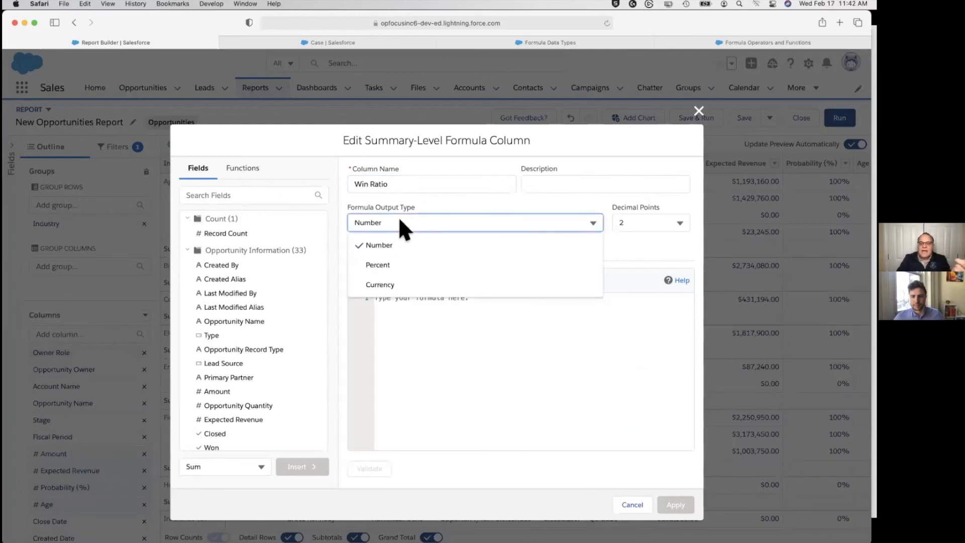
pyautogui.click(393, 265)
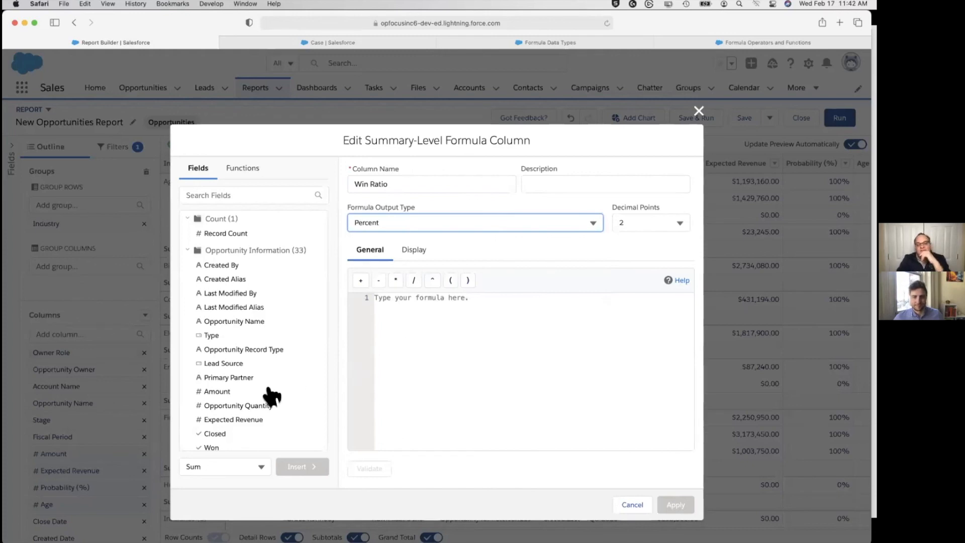
# Insert the Won field into the Win Ratio formula with the Sum aggregate, as WON:SUM
pyautogui.scroll(-2, 272, 397)
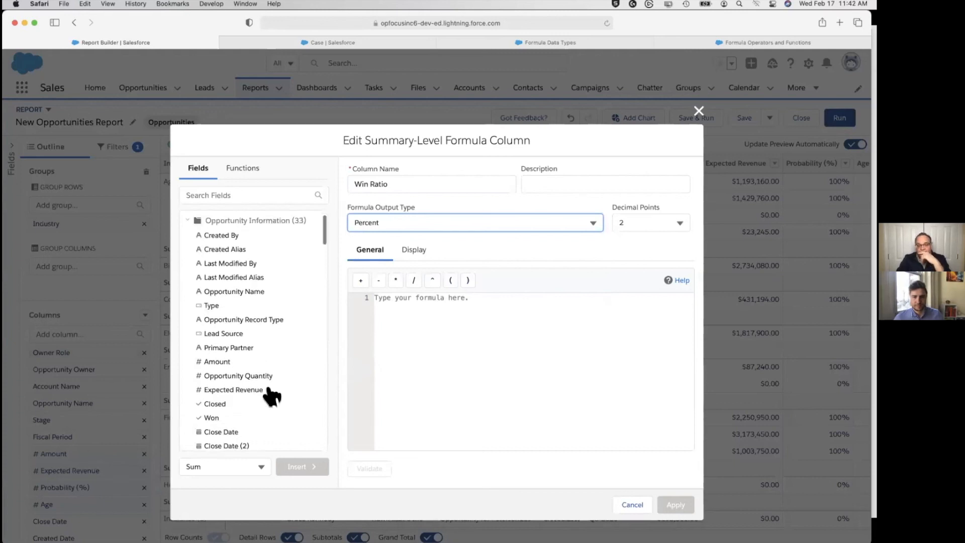
pyautogui.click(229, 408)
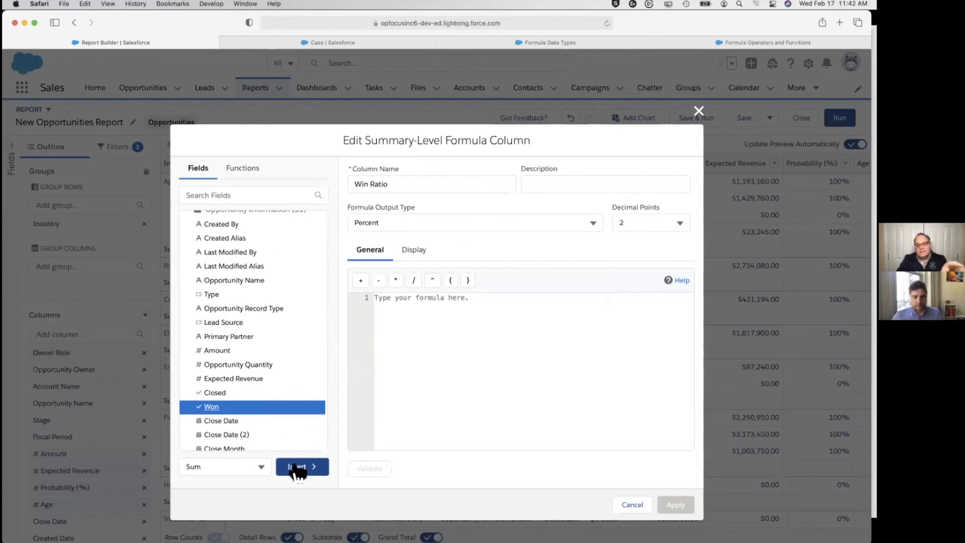
pyautogui.click(262, 466)
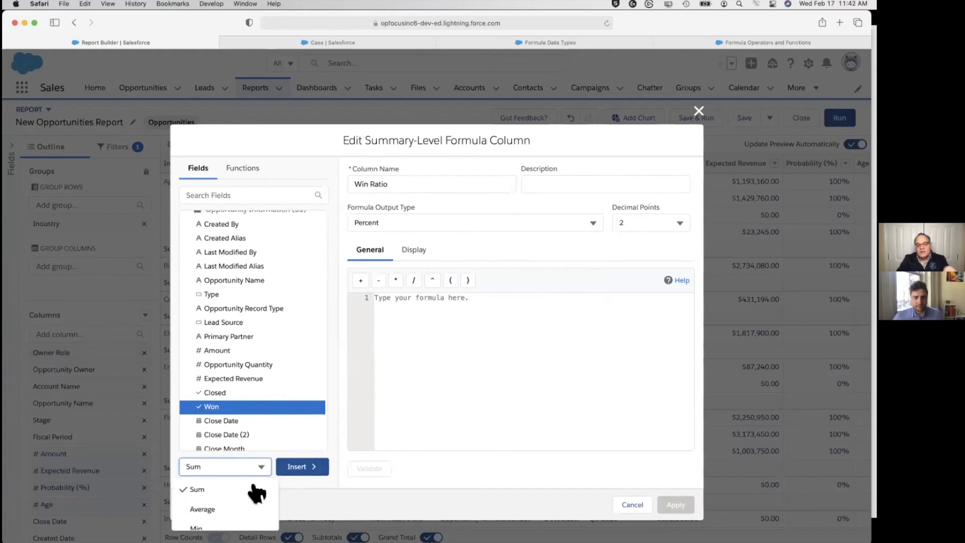
pyautogui.scroll(-3, 243, 510)
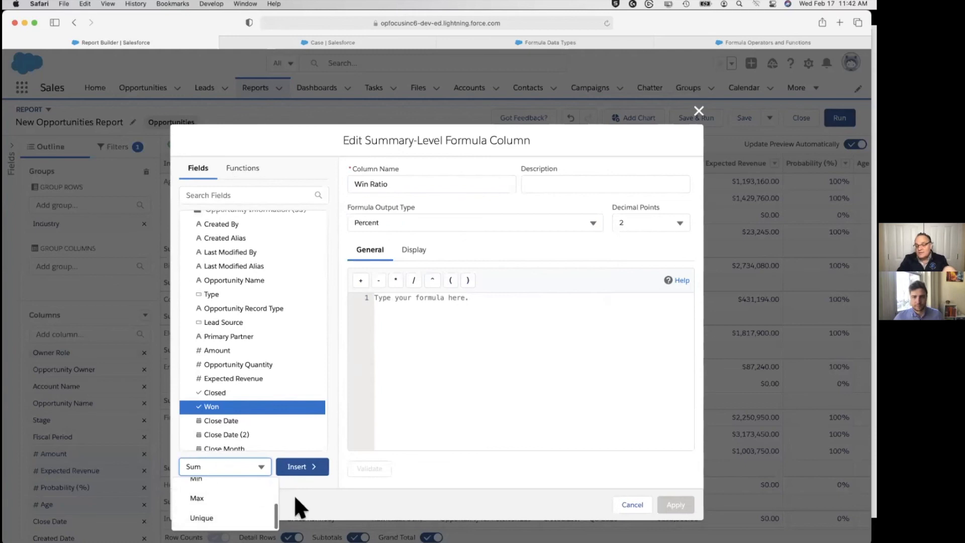
pyautogui.scroll(3, 239, 491)
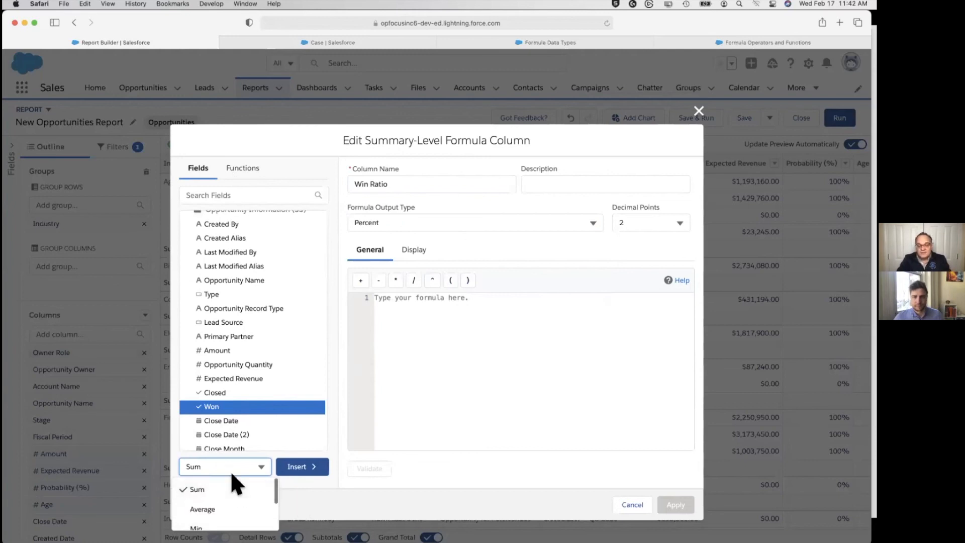
pyautogui.click(314, 490)
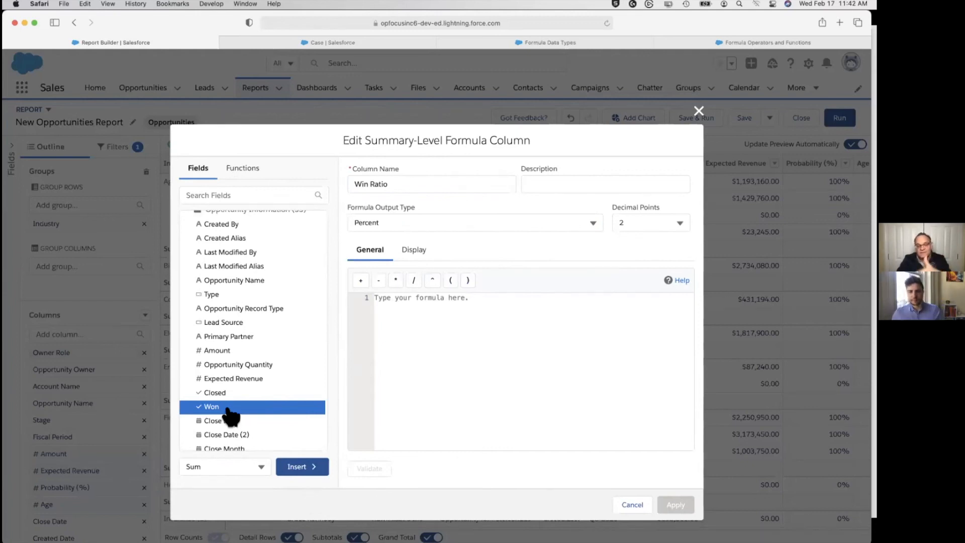
pyautogui.click(303, 470)
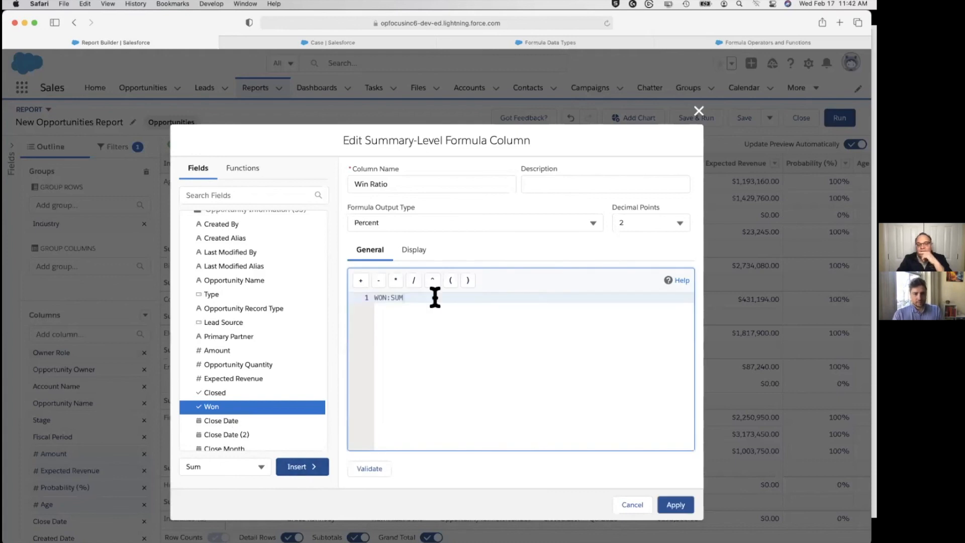
# Divide WON:SUM by the sum of the Closed field, giving the formula WON:SUM/CLOSED:SUM
pyautogui.click(415, 282)
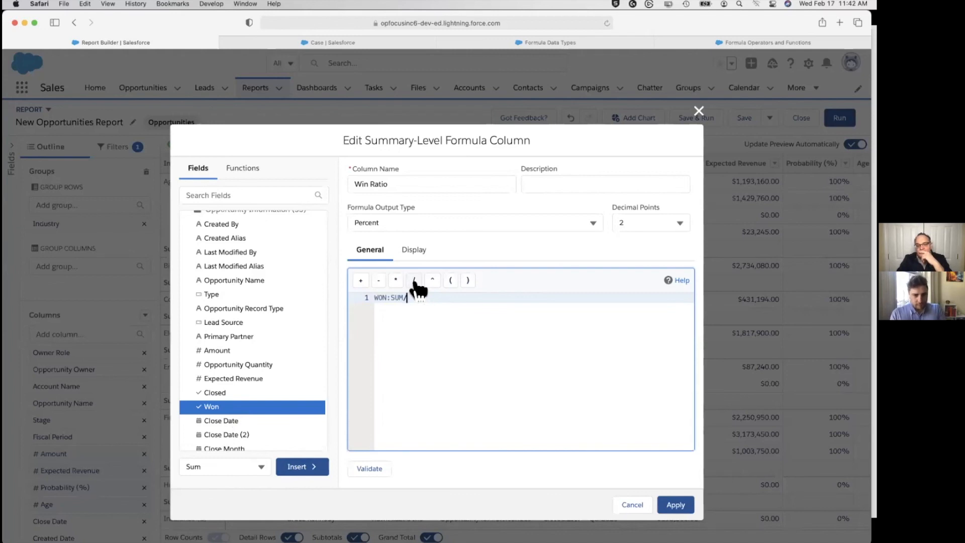
pyautogui.click(227, 394)
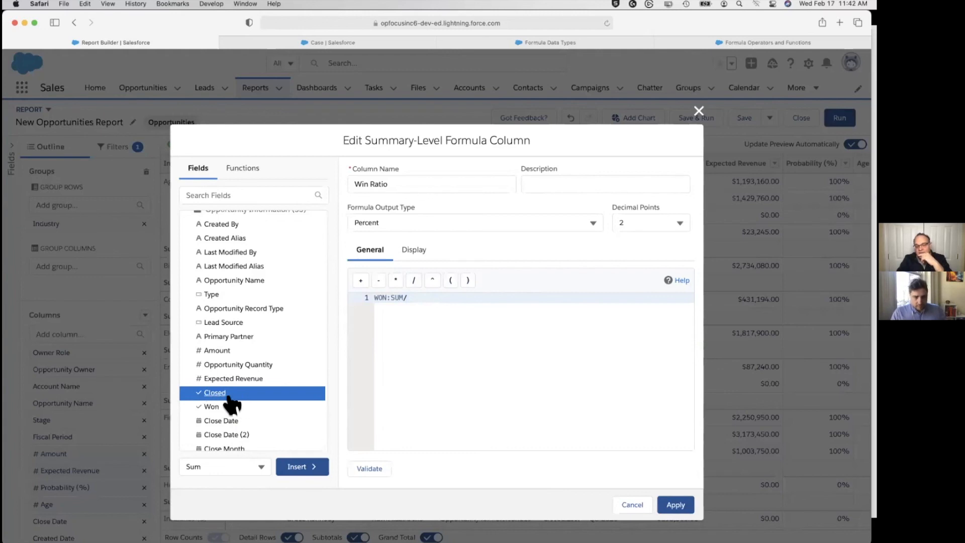
pyautogui.click(306, 467)
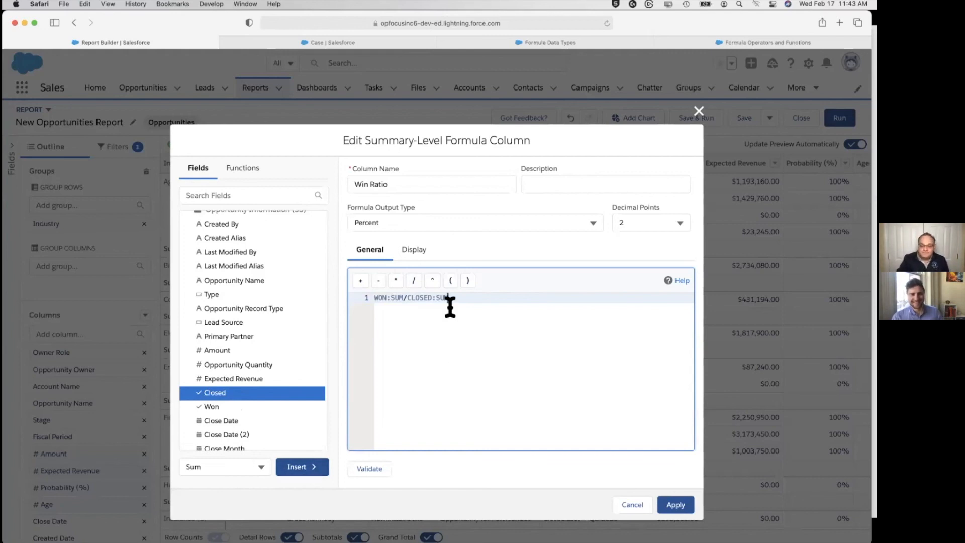
# Validate the Win Ratio formula and apply it to the report at All Summary Levels
pyautogui.click(381, 469)
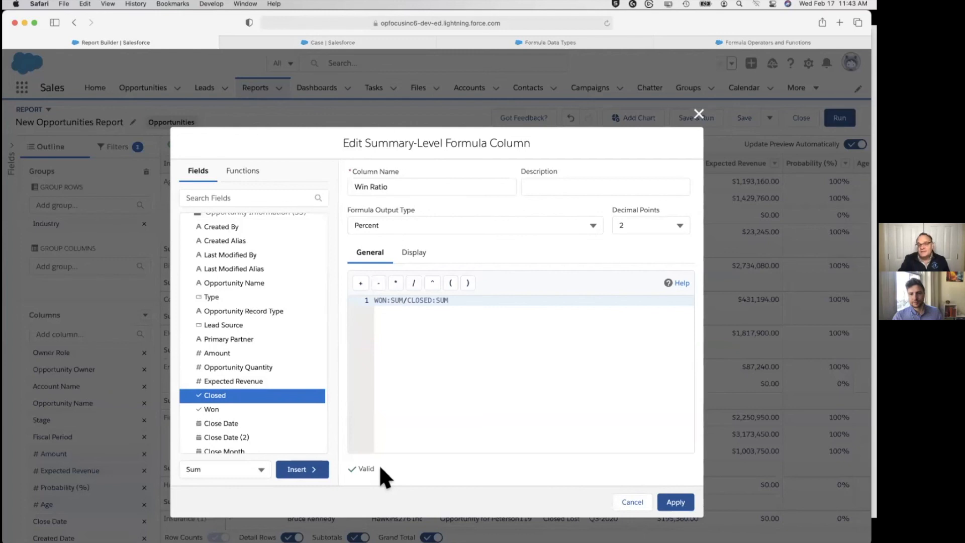
pyautogui.click(415, 257)
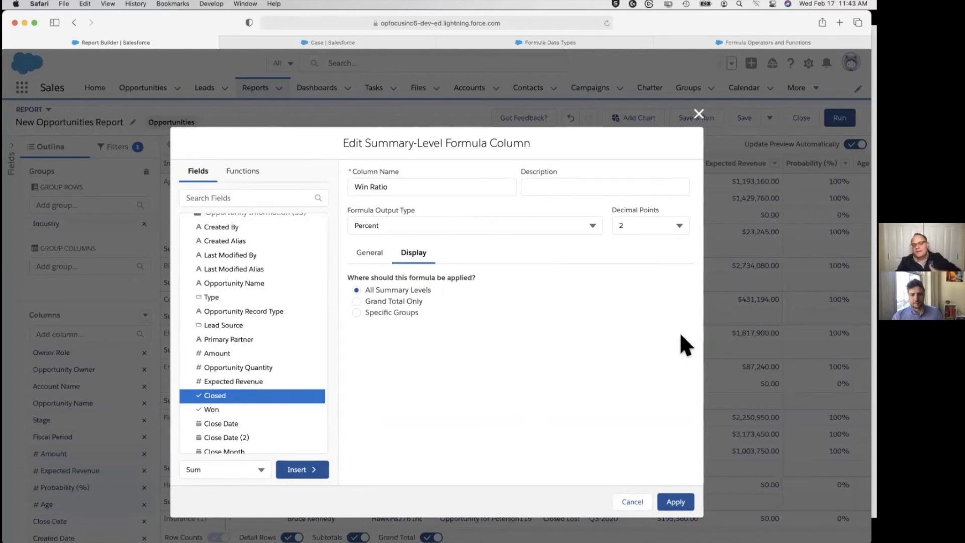
pyautogui.click(676, 502)
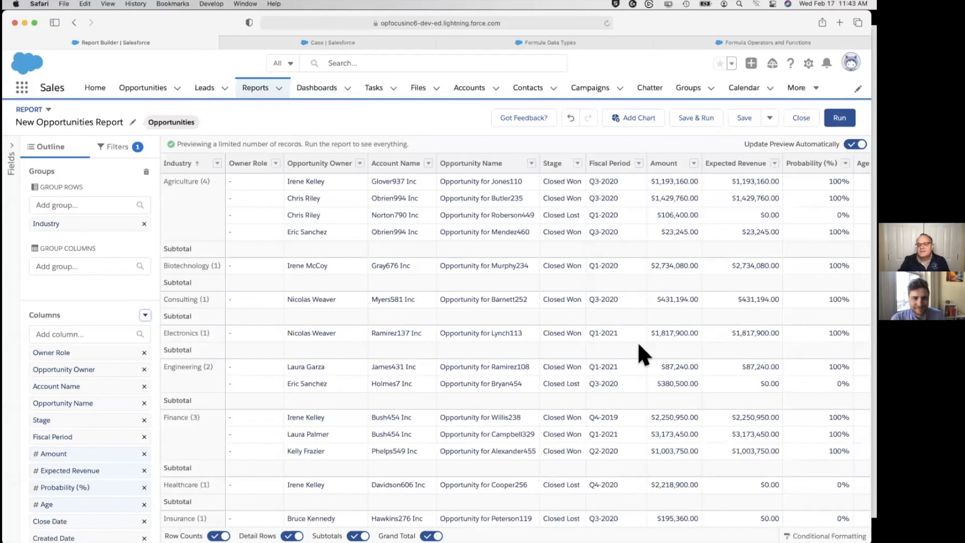
# Hide the detail rows in the New Opportunities Report and run the full report
pyautogui.hscroll(10, 638, 341)
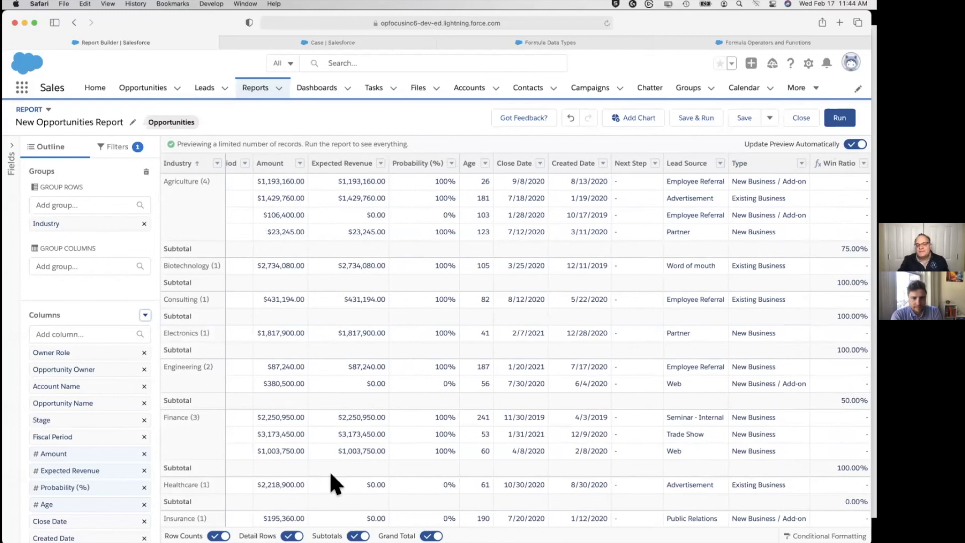
pyautogui.click(291, 523)
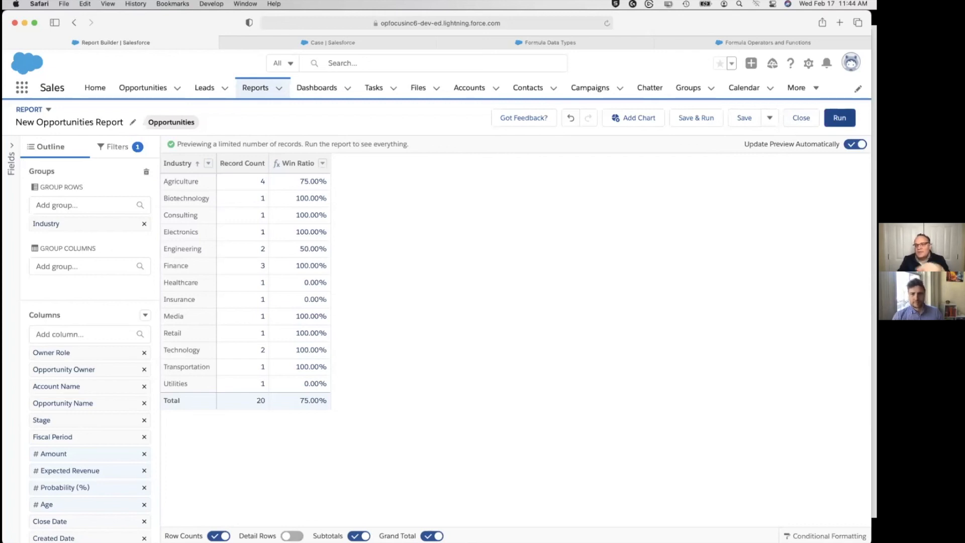
pyautogui.click(839, 118)
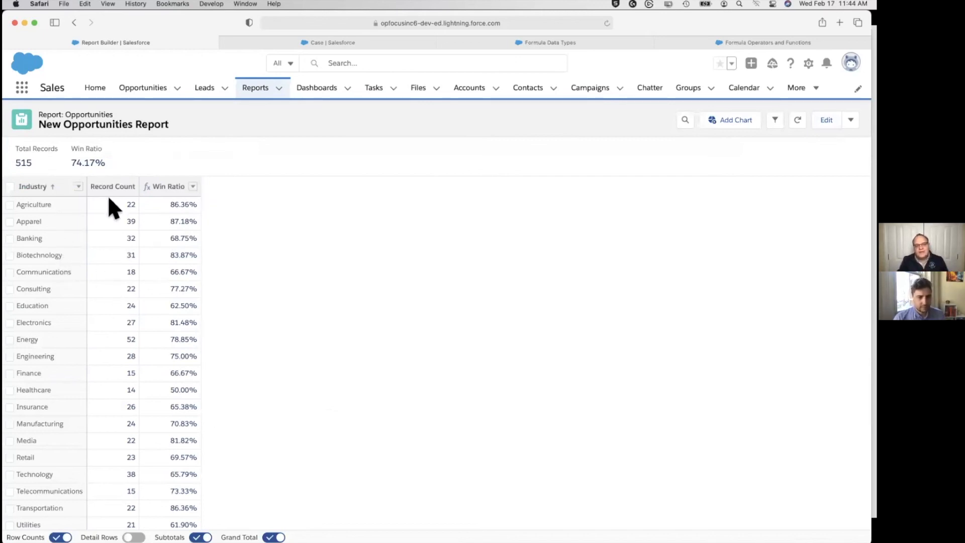
pyautogui.moveTo(99, 183); pyautogui.dragTo(143, 377)
pyautogui.click(246, 404)
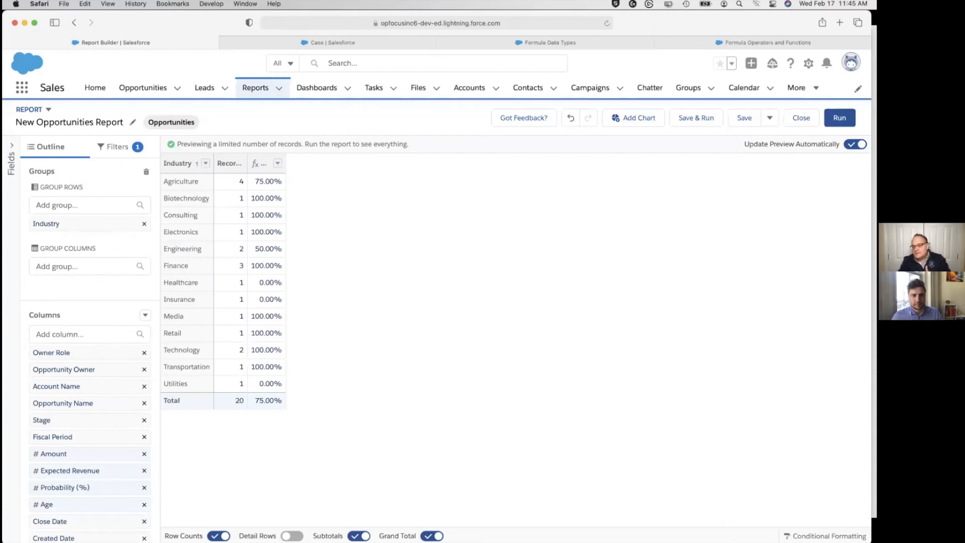
# Add a conditional formatting rule to the report's Win Ratio column with range breakpoints at 75 and 90, and apply it
pyautogui.click(799, 536)
pyautogui.click(472, 401)
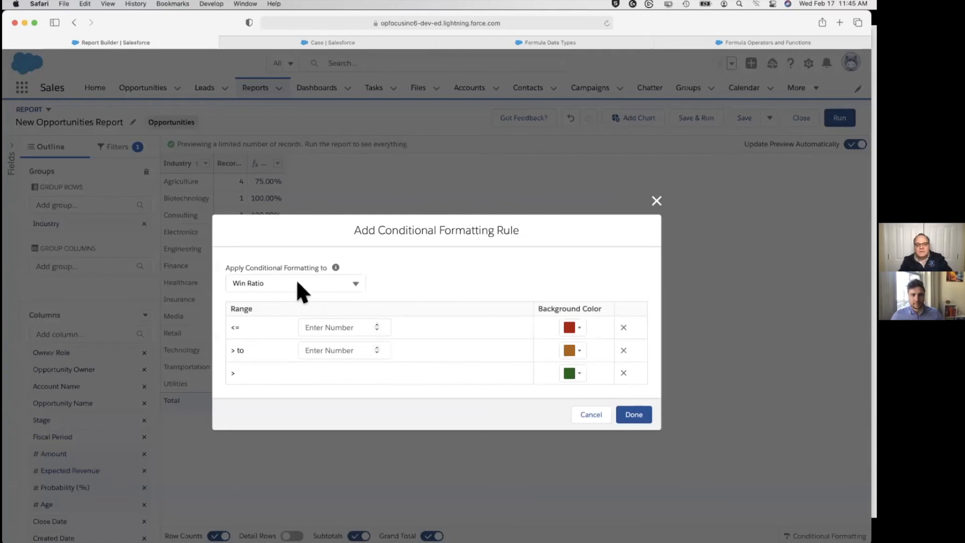
pyautogui.click(330, 327)
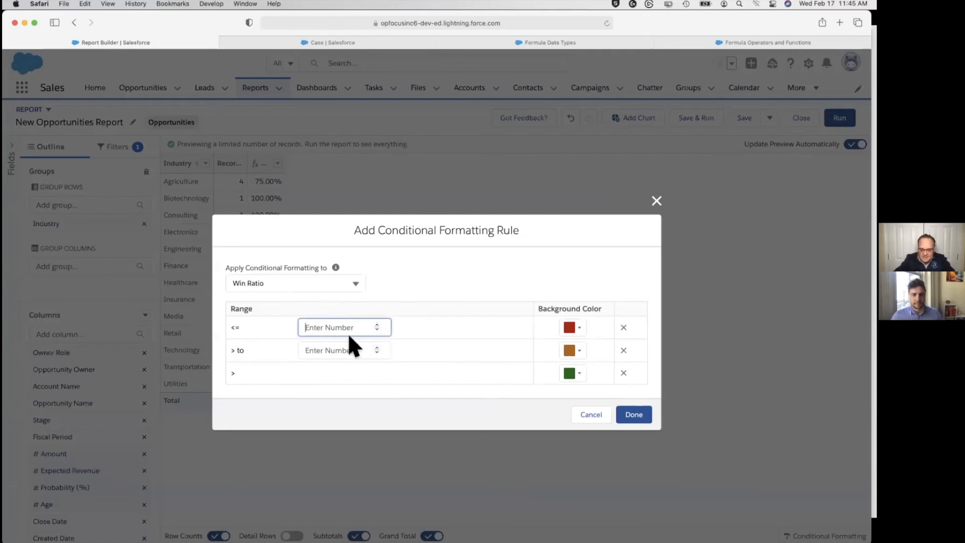
pyautogui.write('75')
pyautogui.click(356, 347)
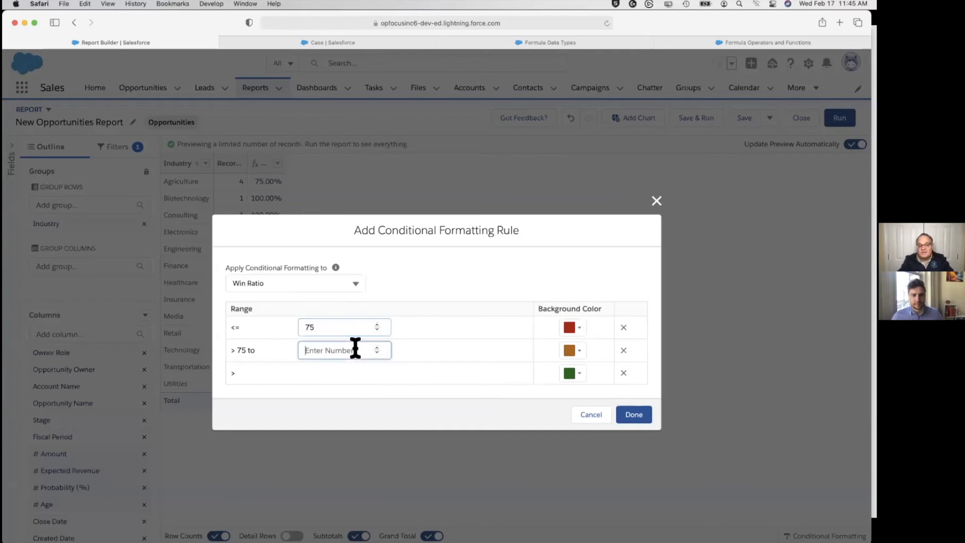
pyautogui.write('90')
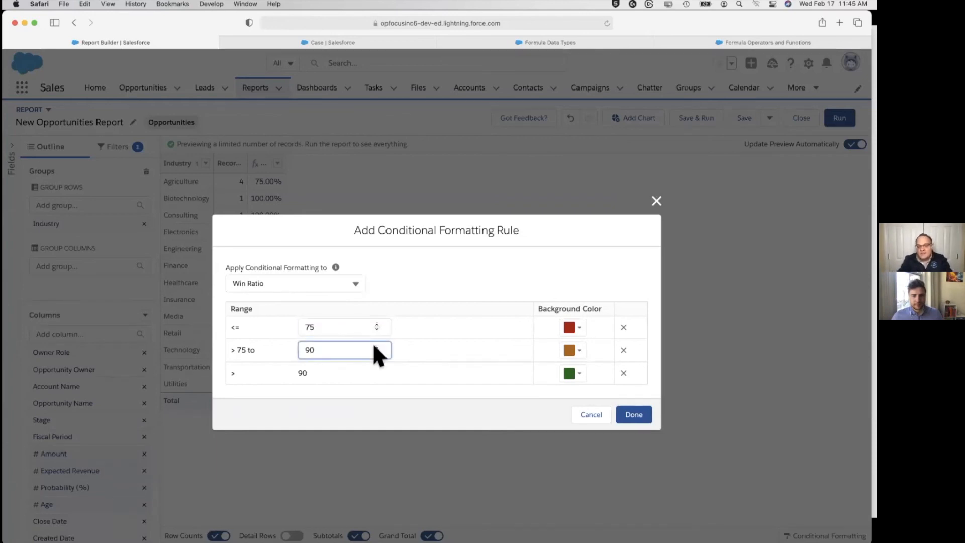
pyautogui.click(637, 418)
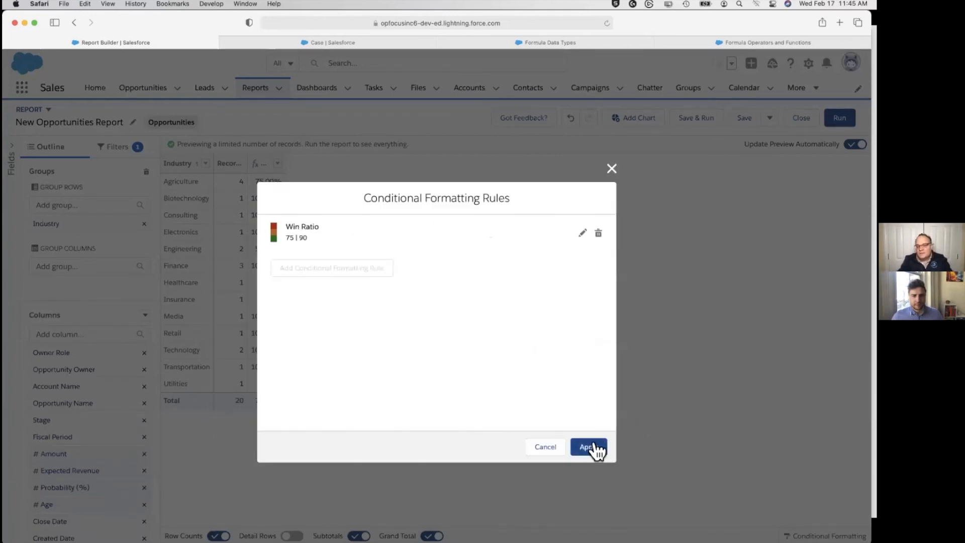
pyautogui.click(592, 446)
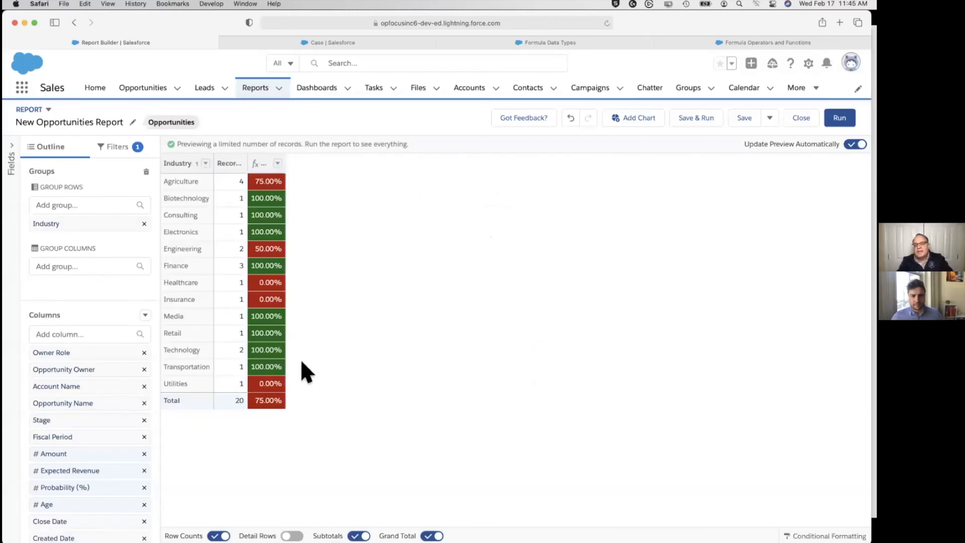
pyautogui.press('super+Tab')
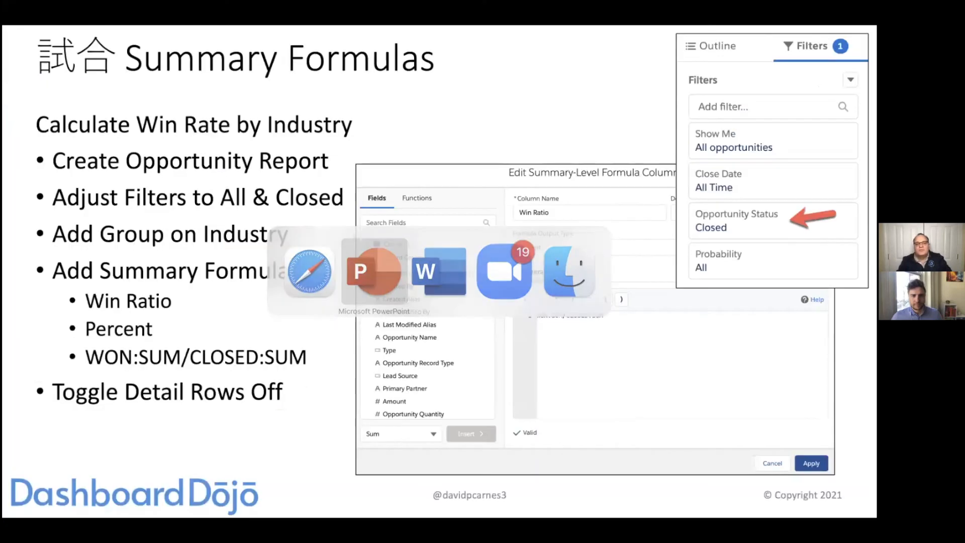
pyautogui.press('Right')
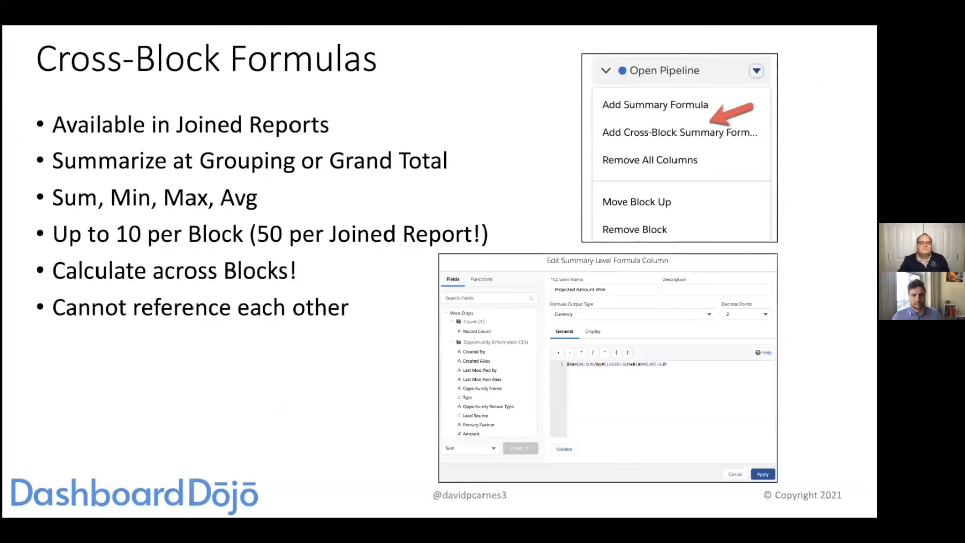